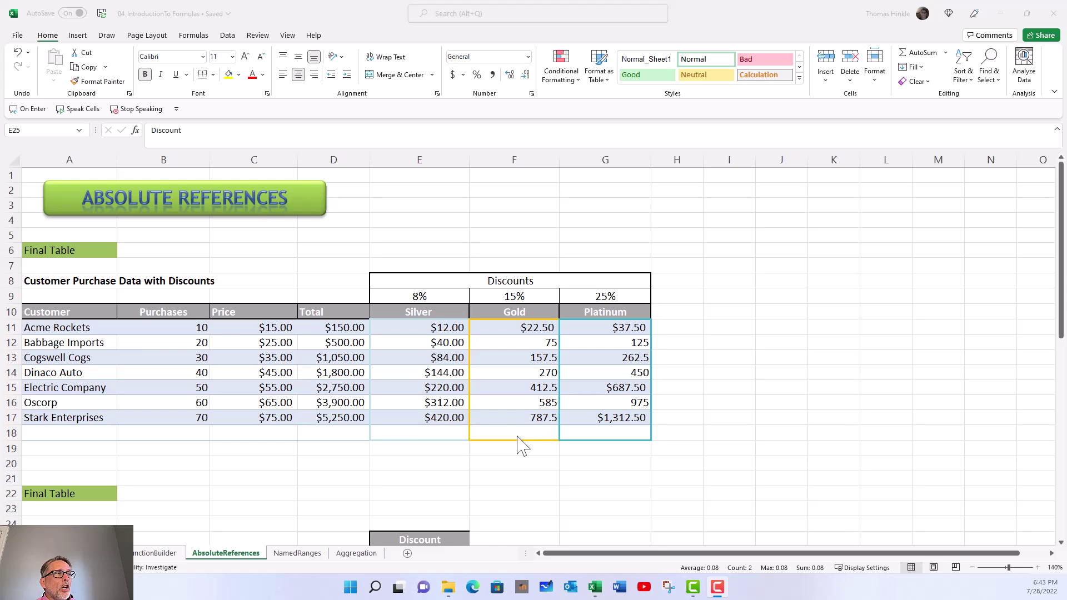
Enter the formula =D27*E26 in cell E27 to calculate the discount for Acme Rockets.
scroll(520, 443, down, 10)
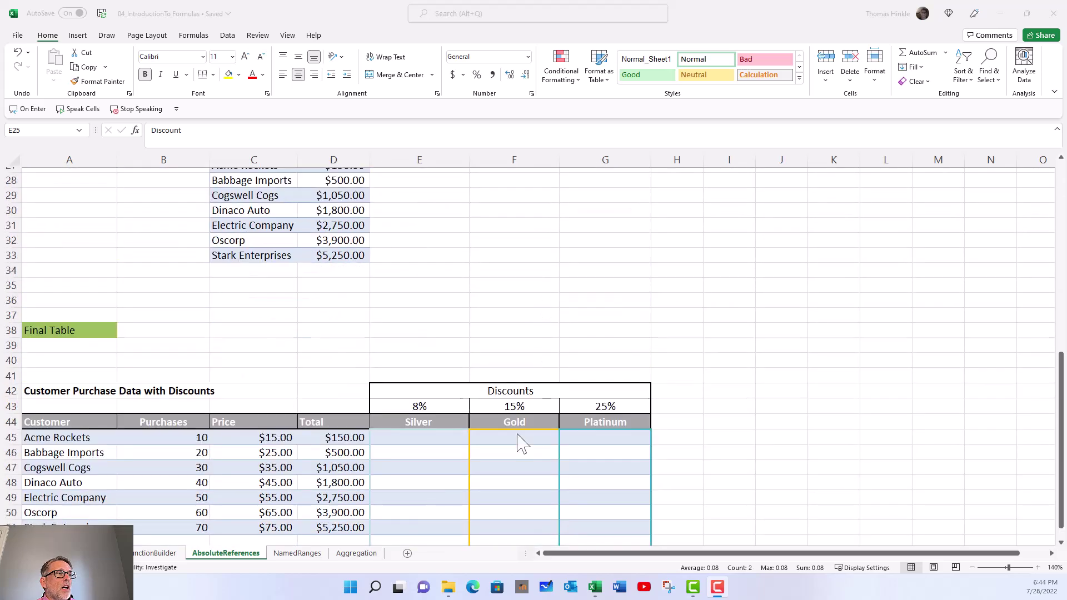
scroll(519, 443, up, 8)
scroll(520, 443, up, 2)
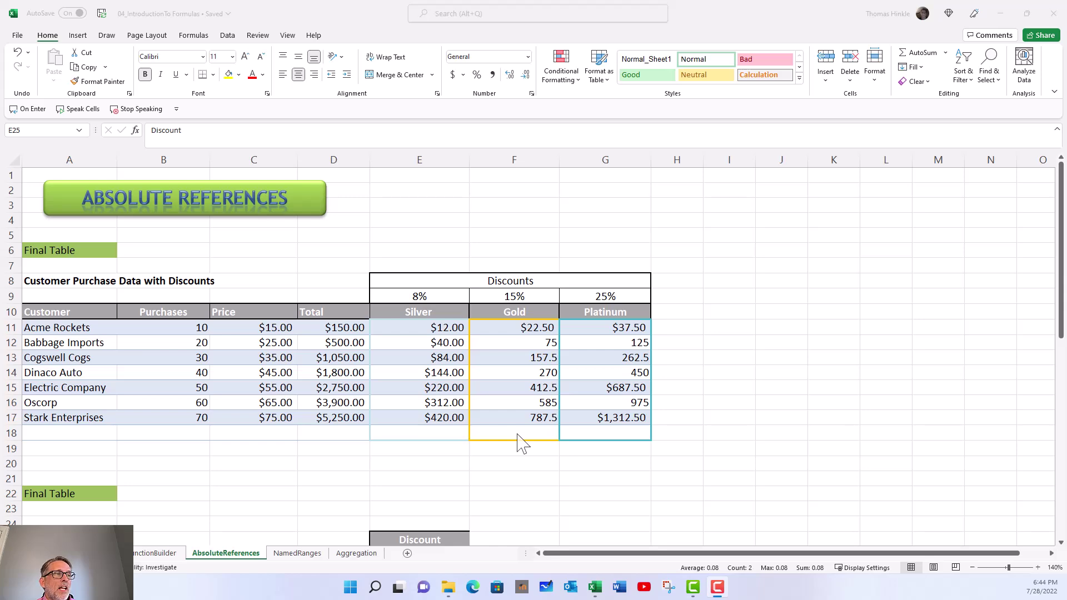
scroll(522, 443, down, 2)
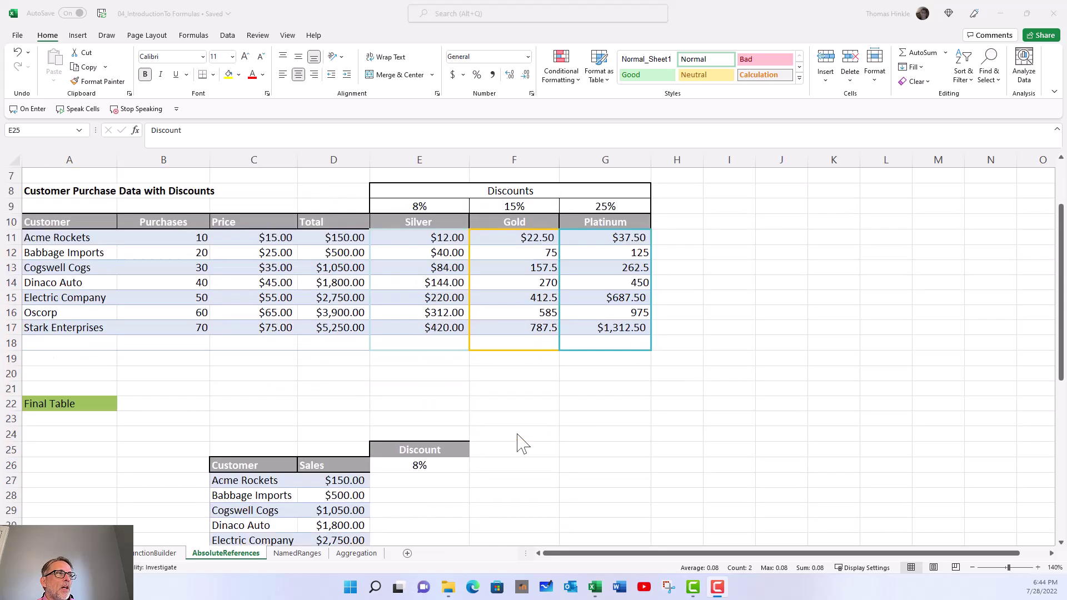
scroll(521, 443, down, 3)
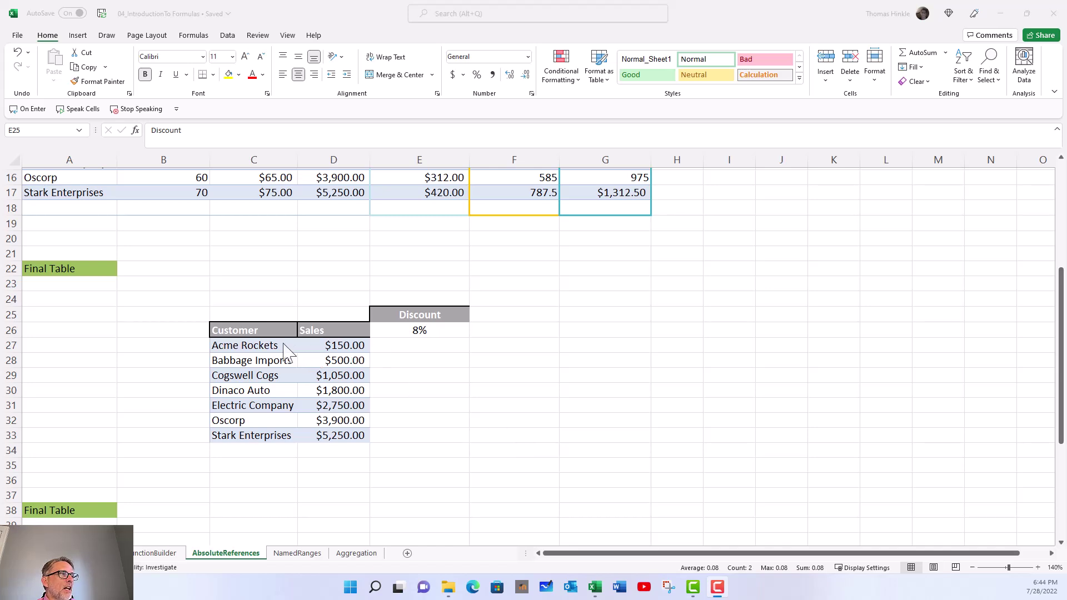
click(408, 348)
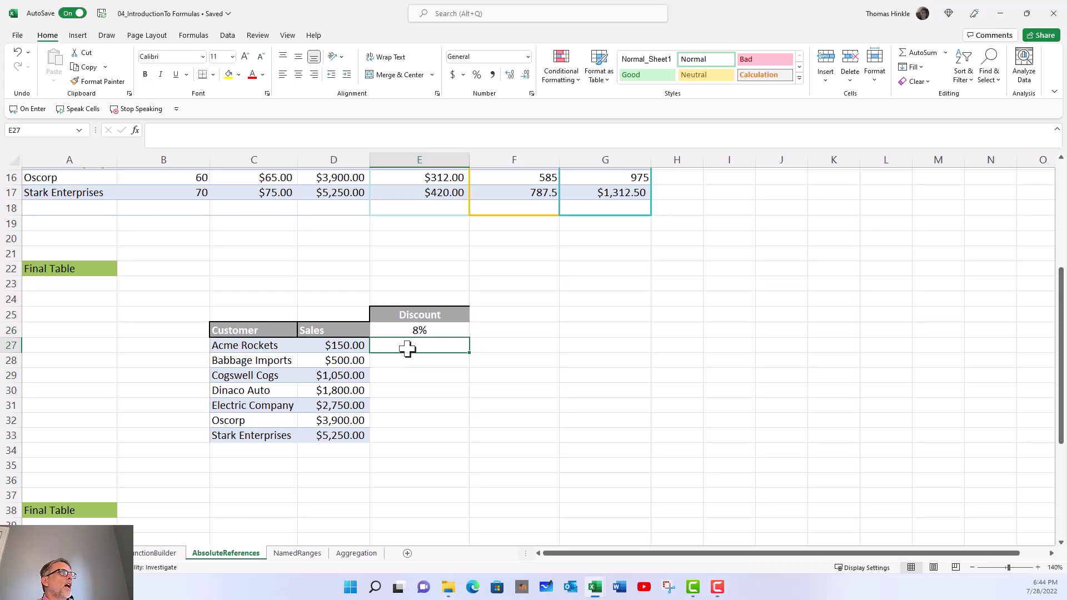
text(=)
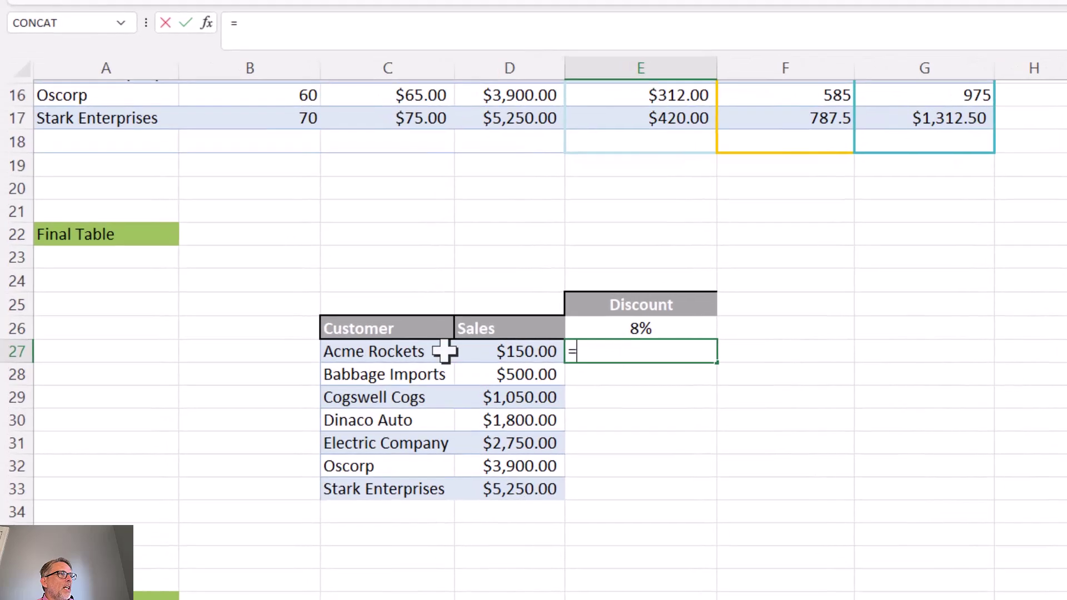
click(478, 352)
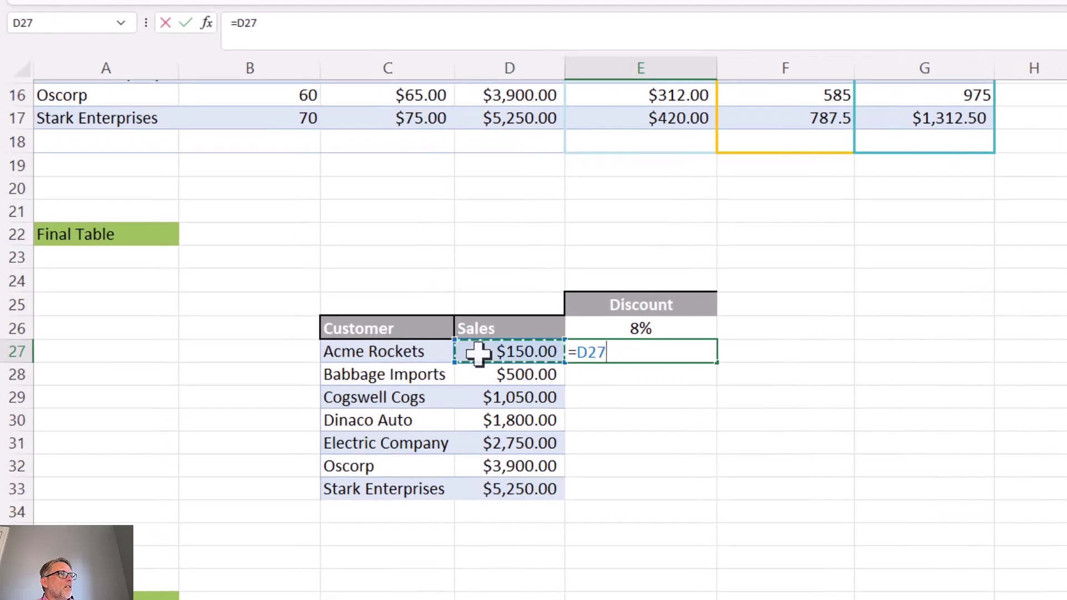
text(*)
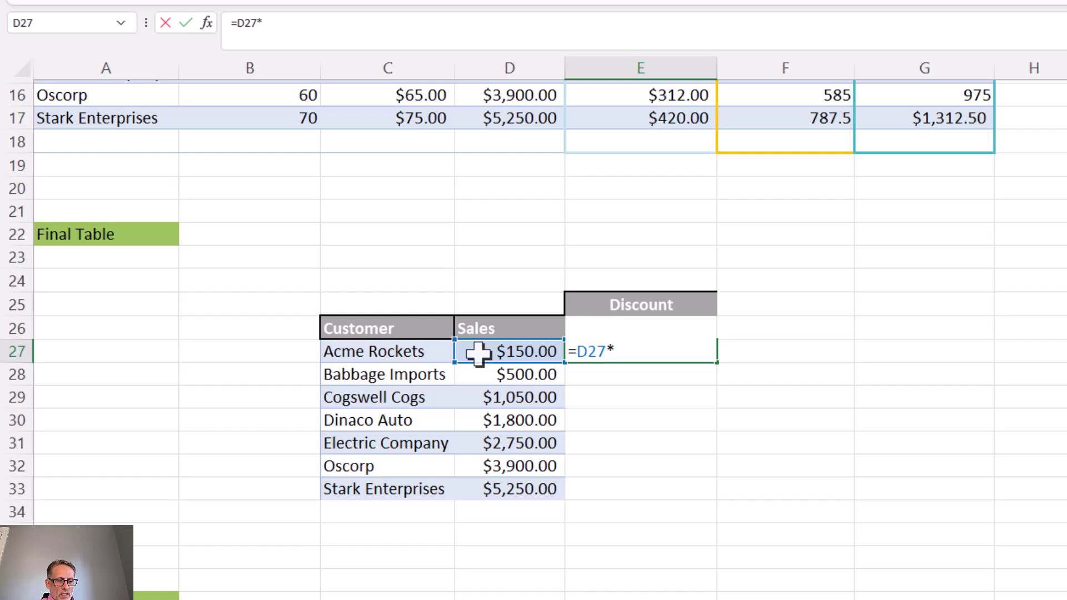
text(e26)
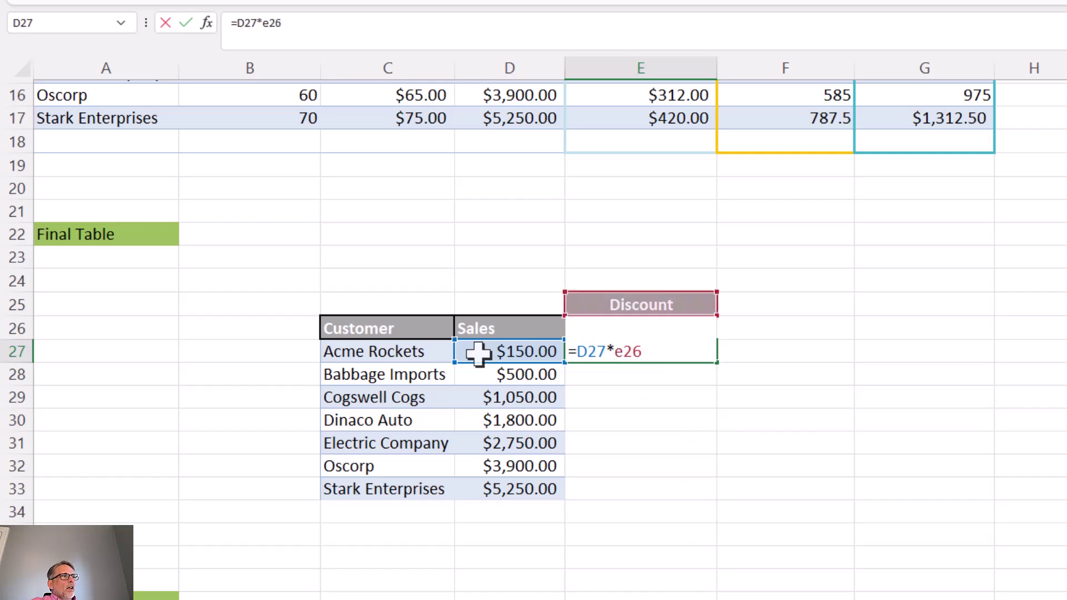
key(Return)
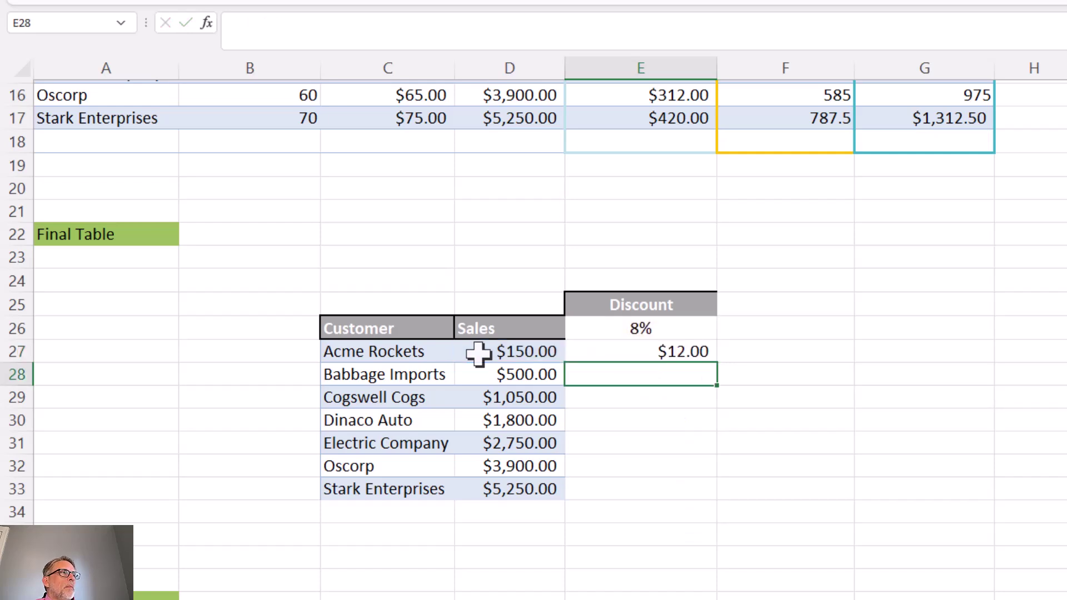
Copy the Acme Rockets discount formula from E27 to E28:E33 for the remaining customers.
click(628, 350)
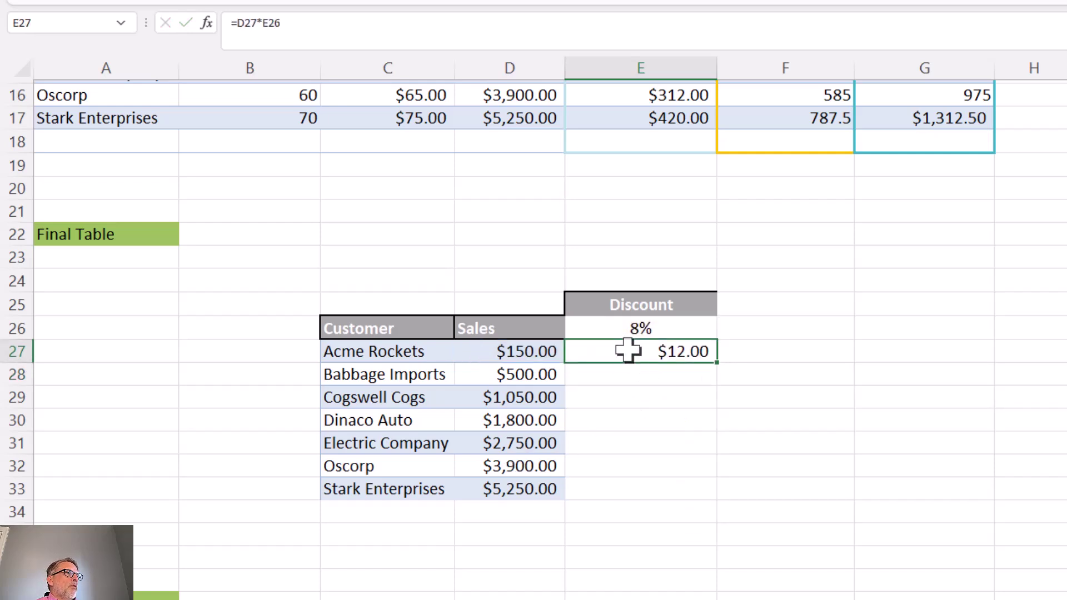
double_click(628, 350)
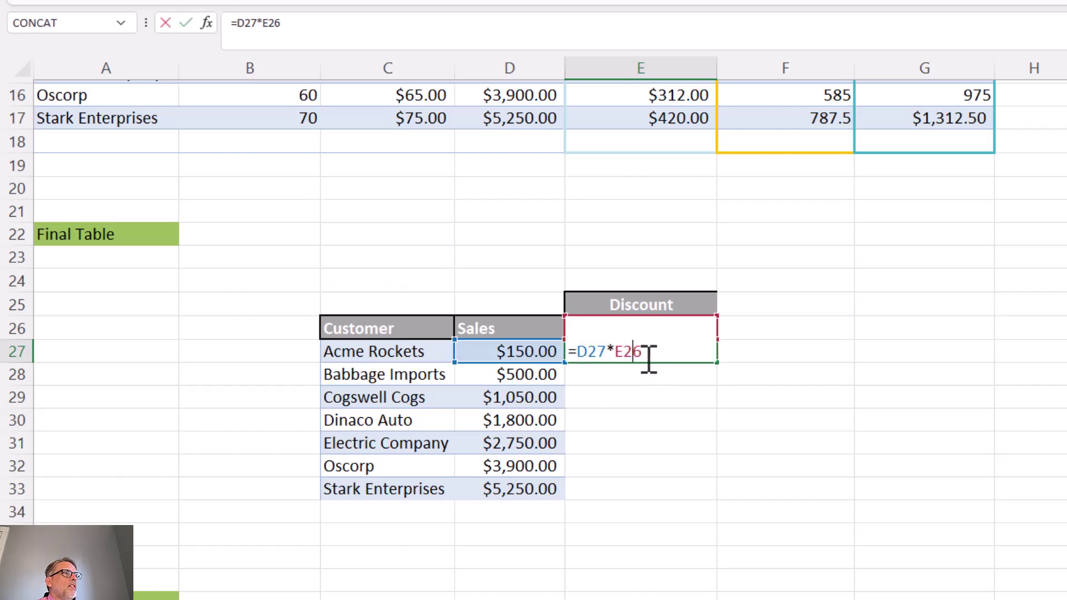
key(Return)
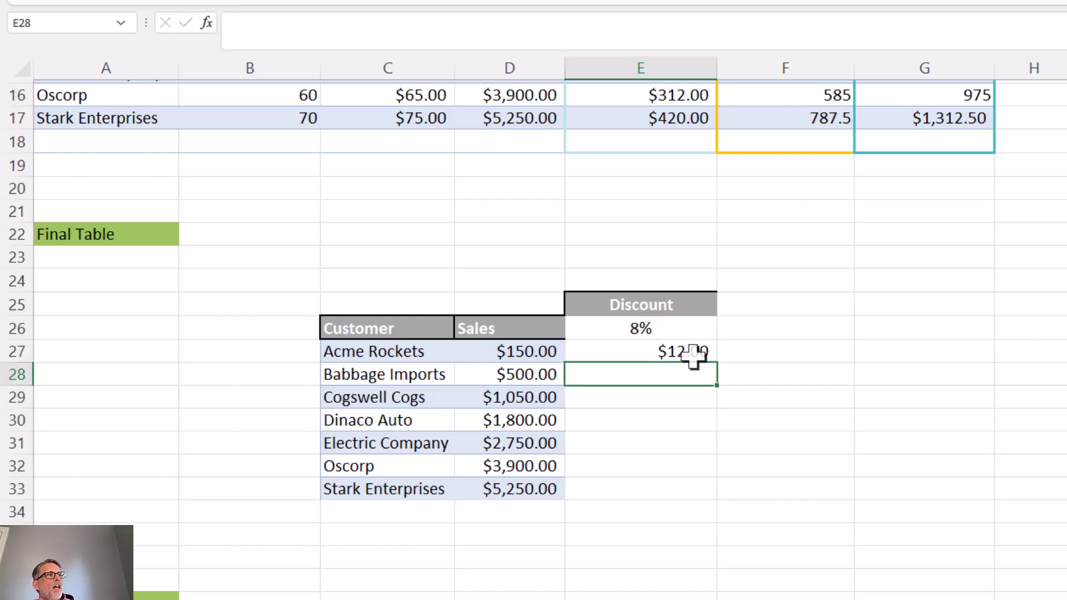
click(665, 332)
click(685, 353)
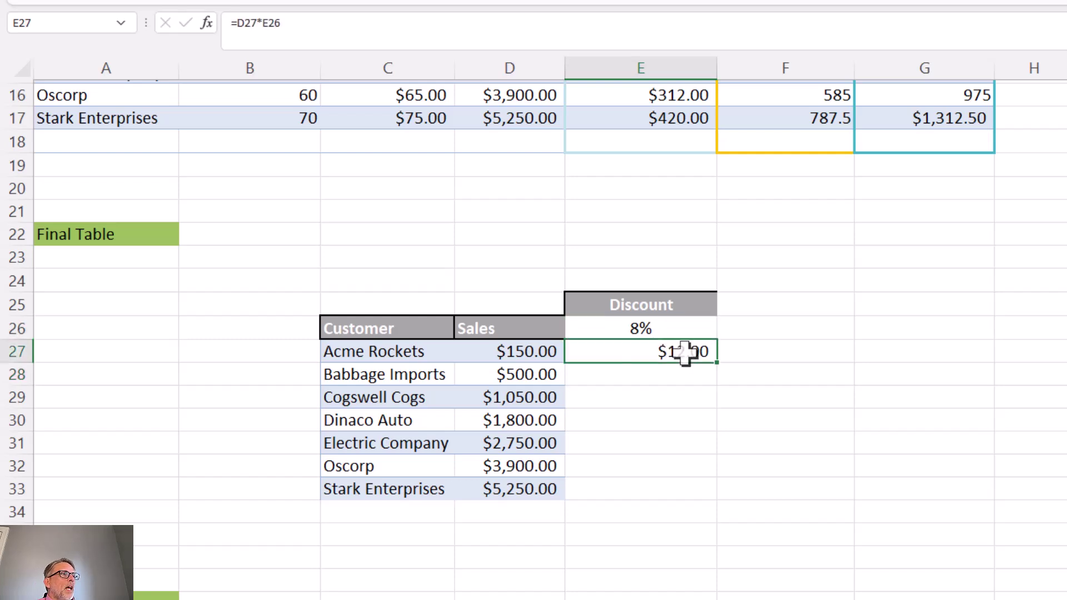
key(ctrl+c)
click(691, 374)
drag(691, 373, 682, 482)
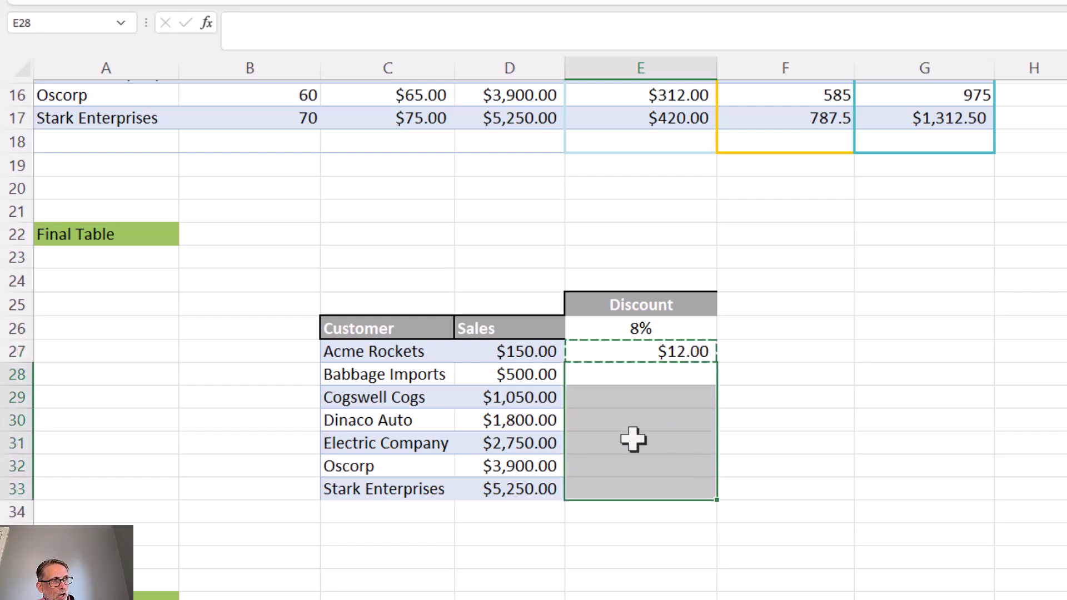
key(ctrl+v)
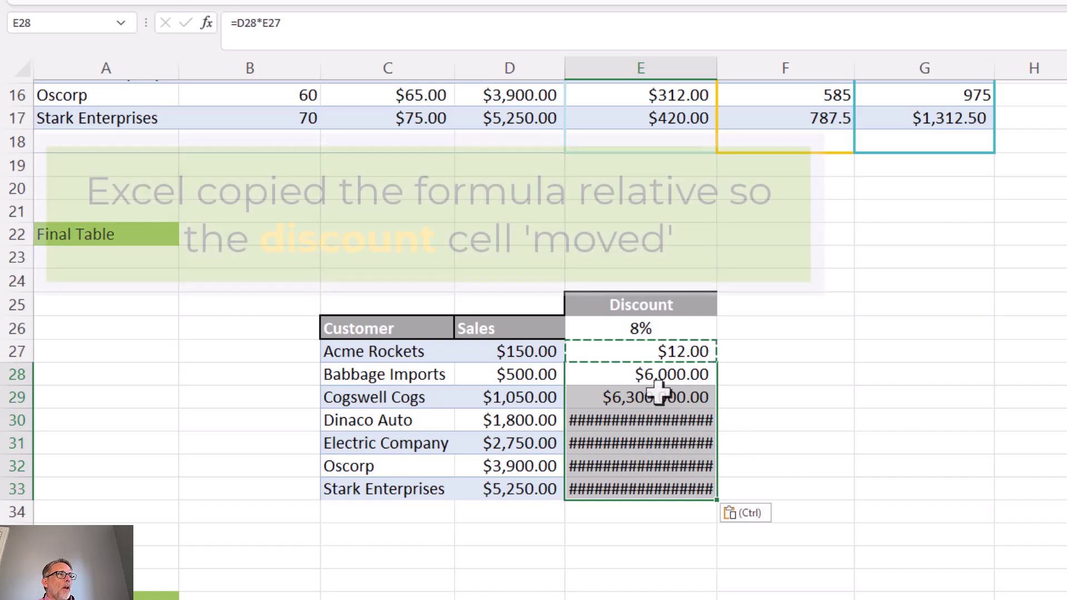
Compare the cell references in the discount formulas of E27 and E28.
click(686, 351)
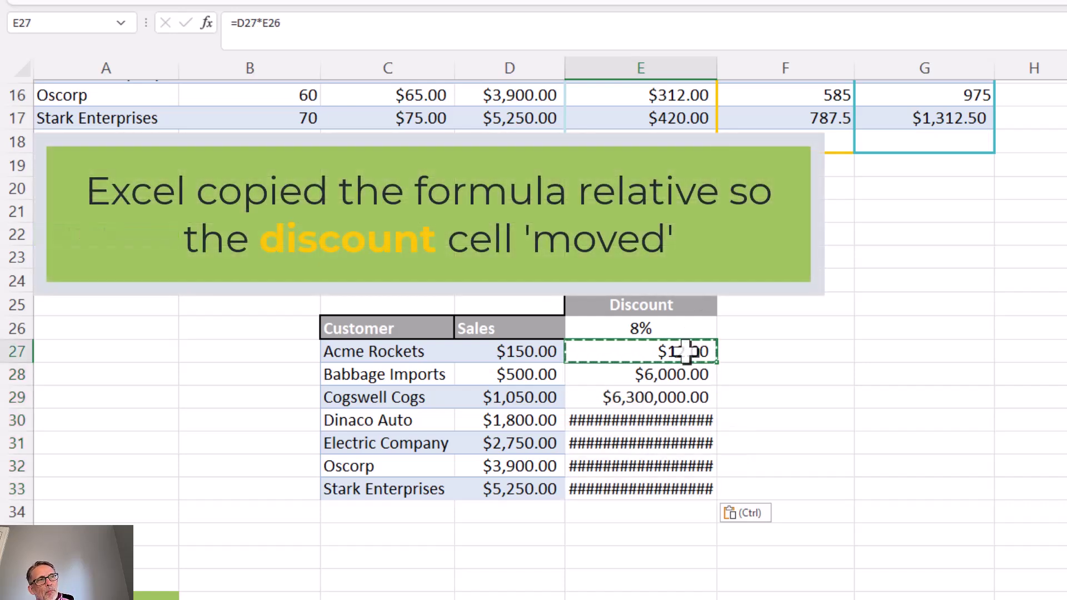
key(Escape)
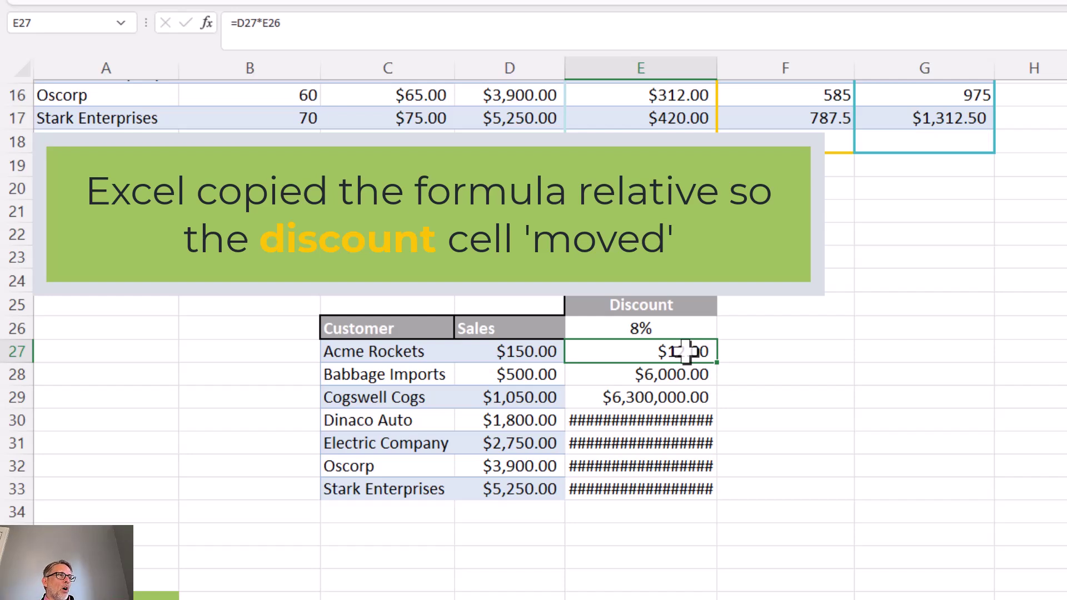
double_click(679, 352)
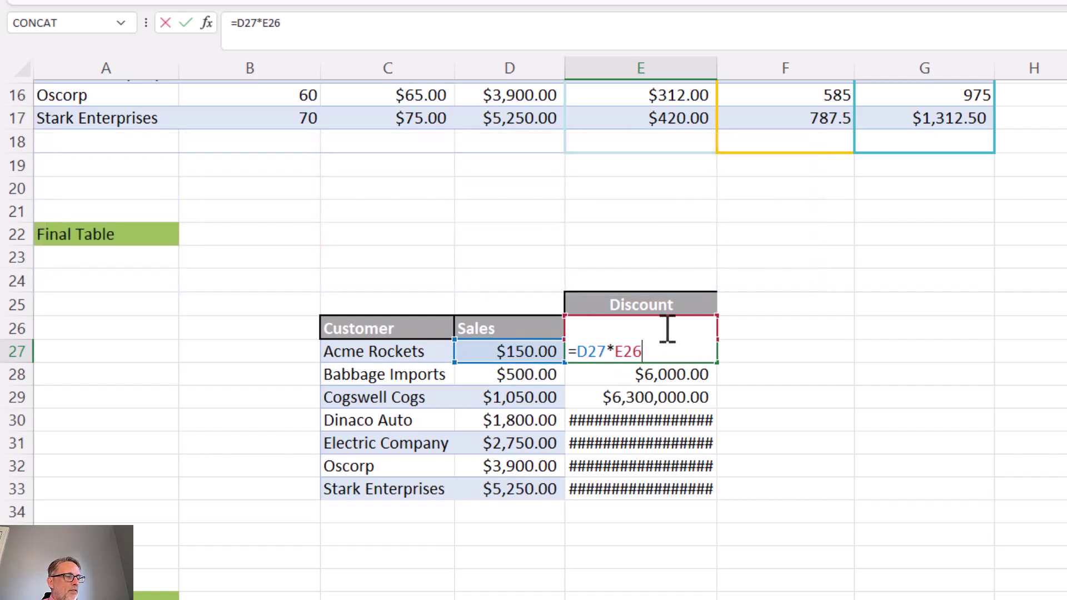
key(ctrl+Return)
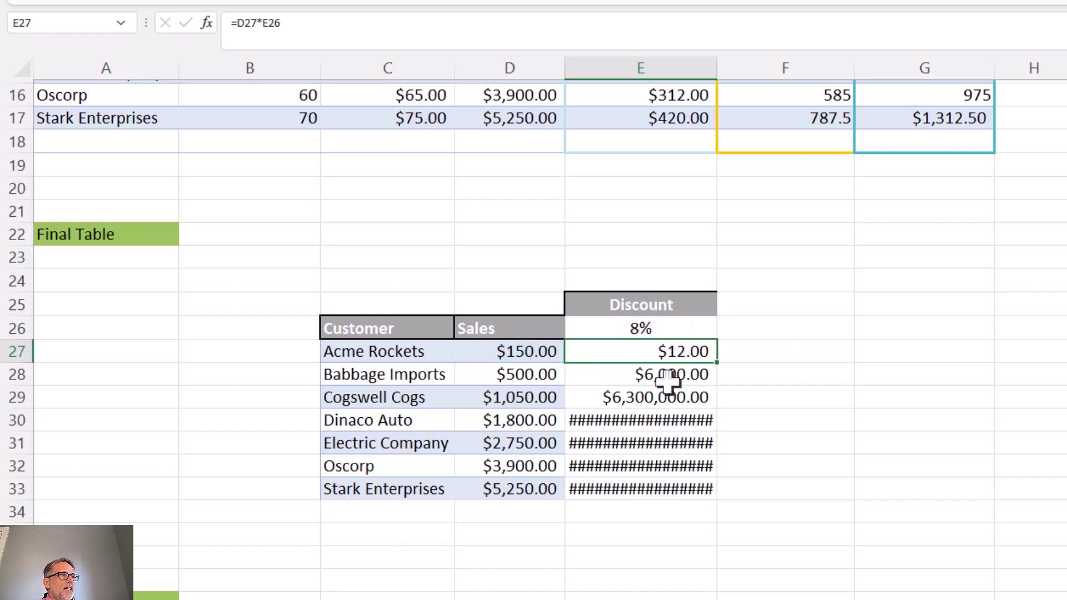
key(ctrl+Down)
click(685, 375)
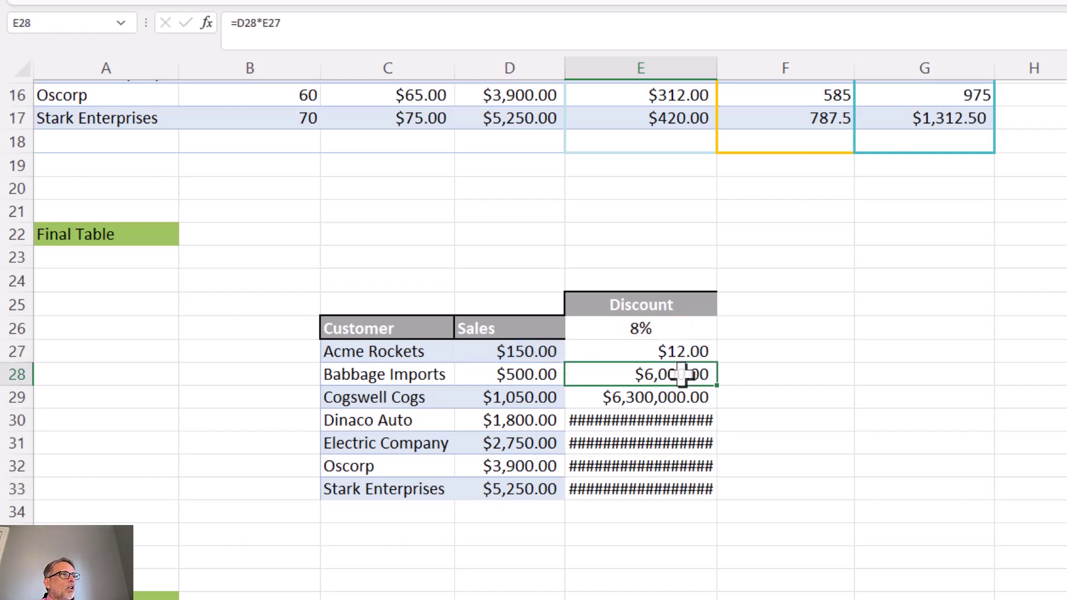
key(F2)
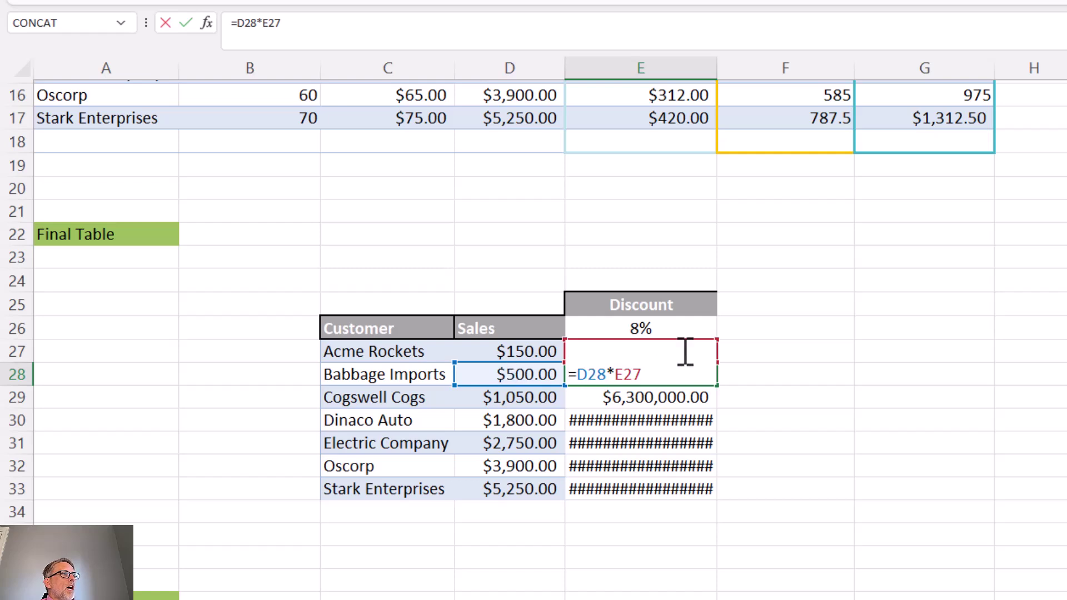
click(751, 357)
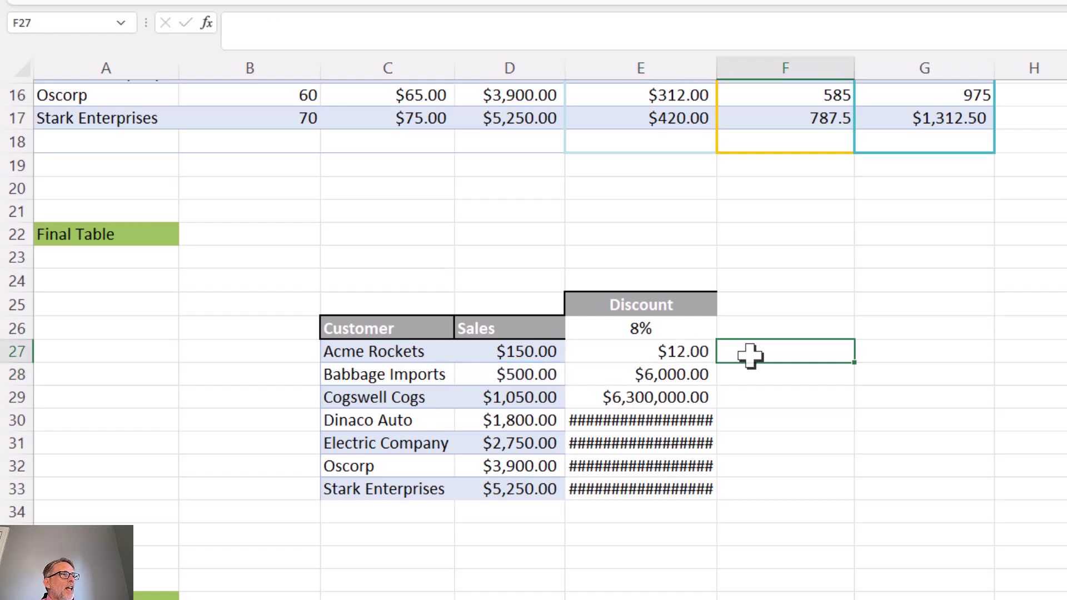
click(693, 351)
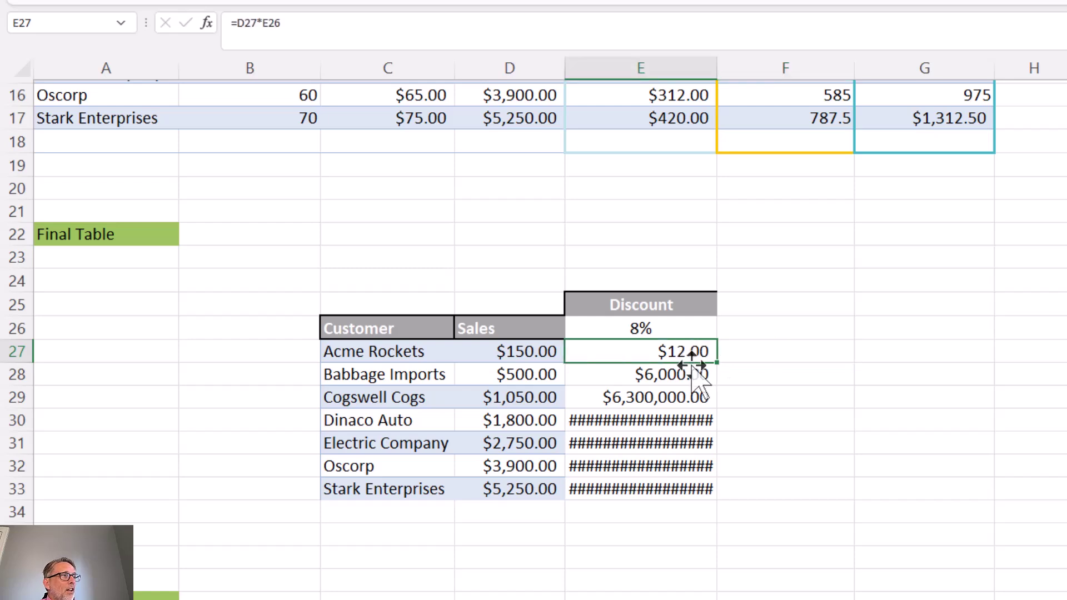
click(692, 372)
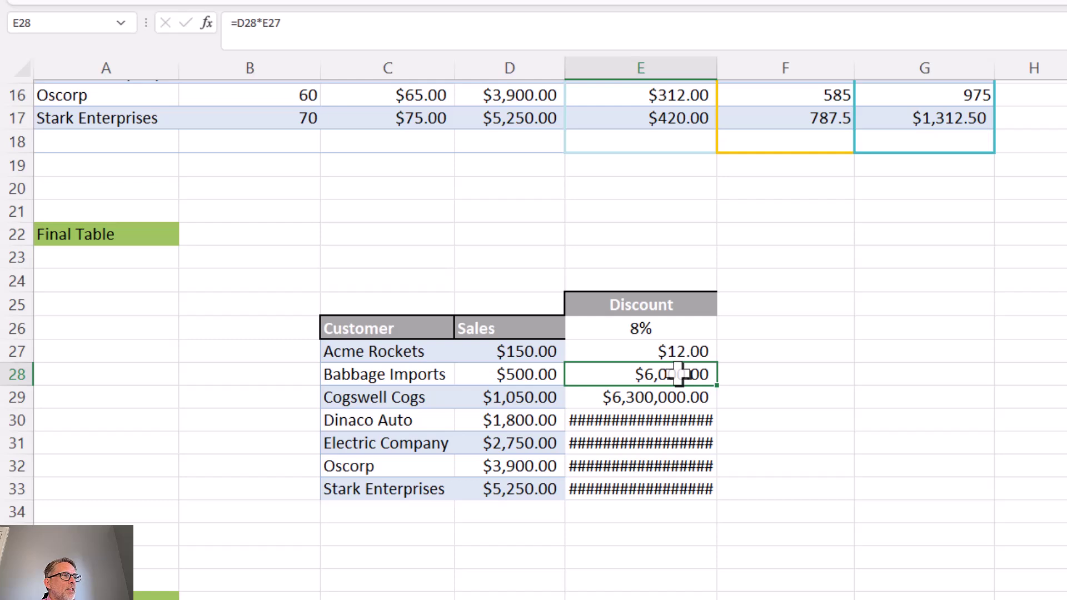
Widen column E so that more of the long discount amounts fit.
drag(717, 68, 797, 72)
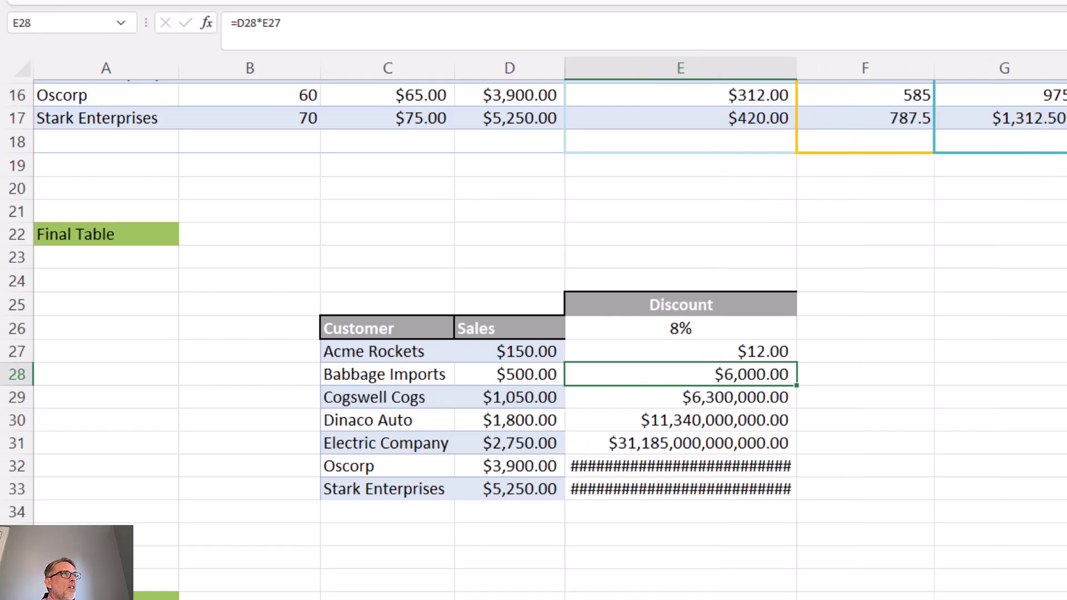
drag(796, 65, 763, 67)
key(Up)
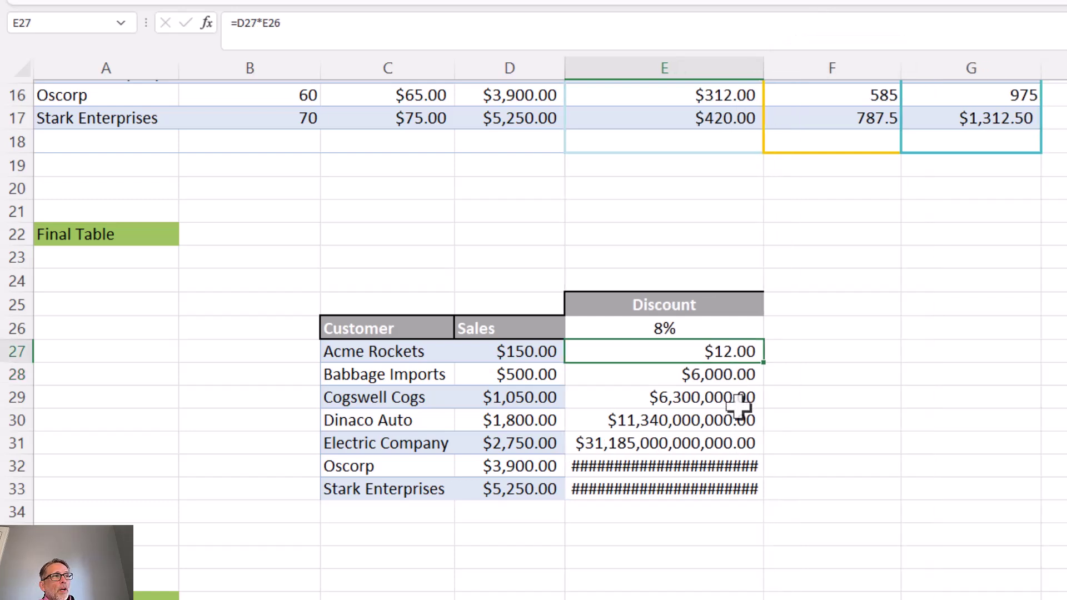
Recheck the references in E27's formula and clear all discount formulas from E27:E33.
double_click(708, 351)
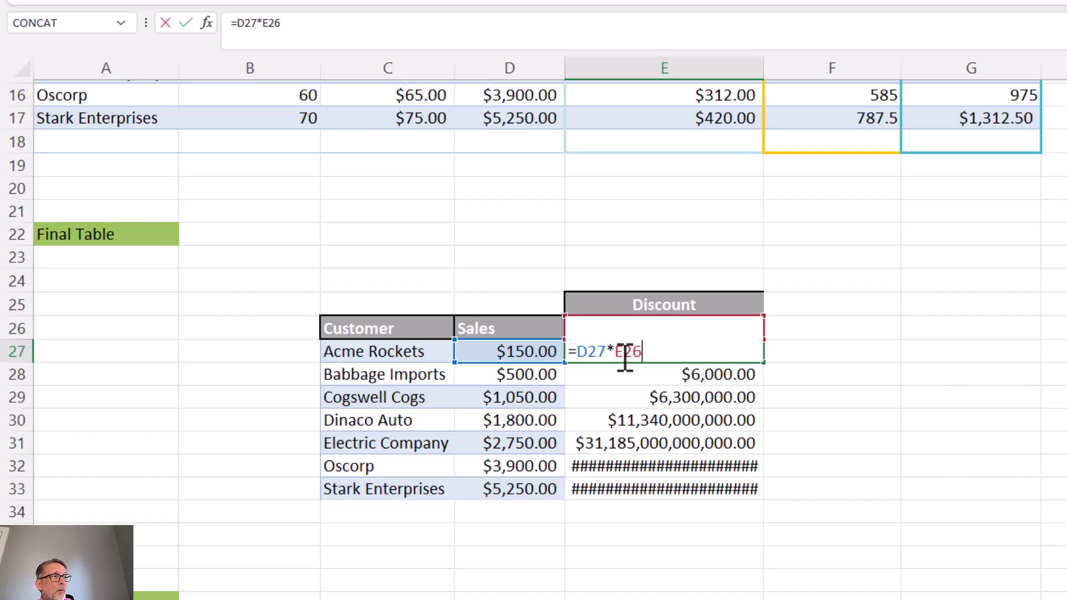
key(Return)
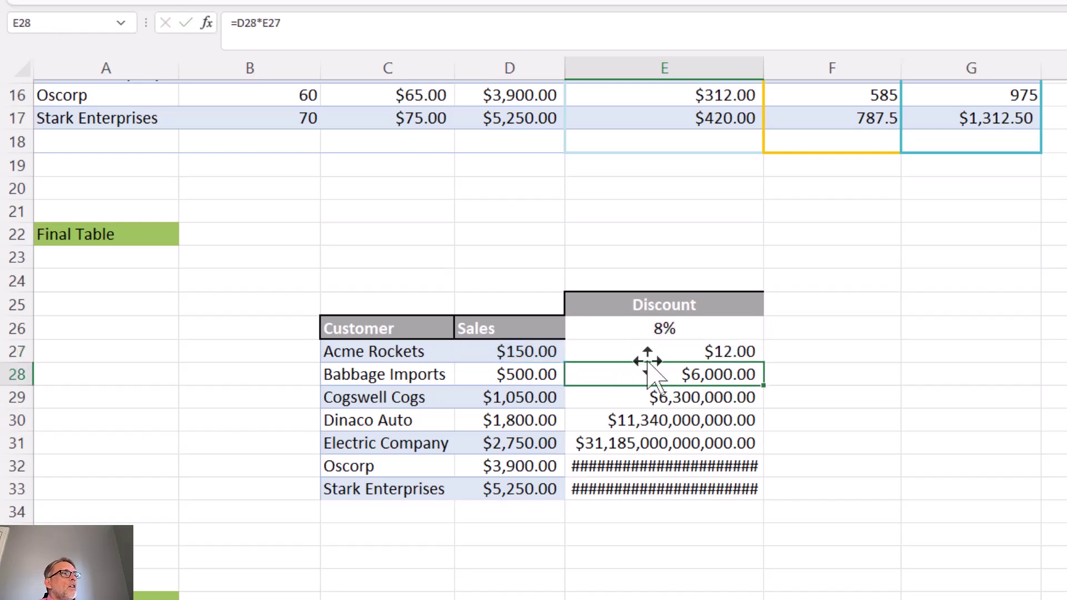
drag(648, 356, 657, 482)
key(Delete)
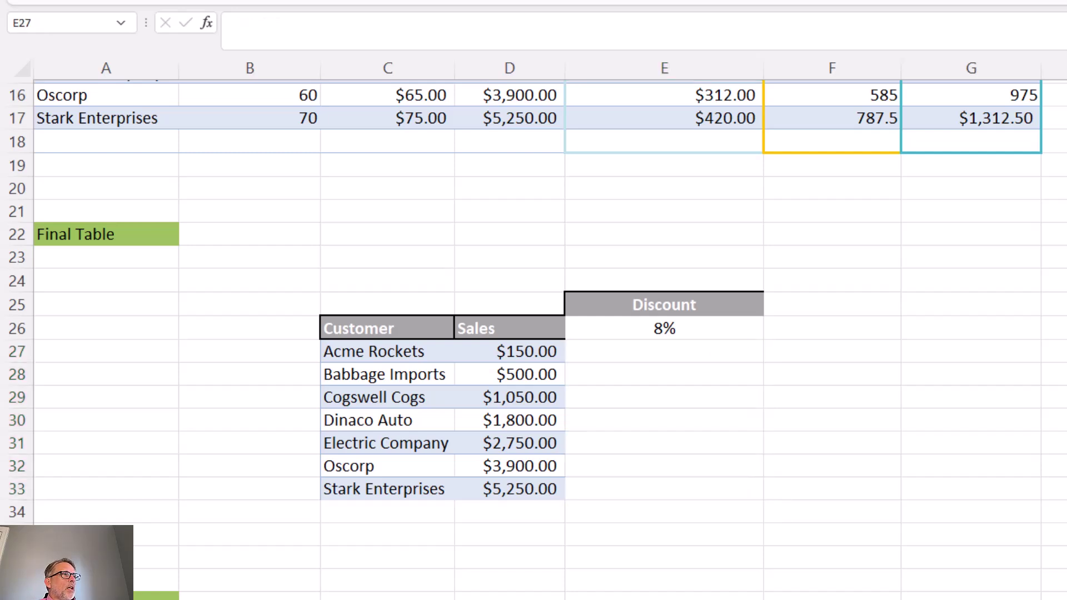
Enter the Acme Rockets discount formula =$E$26*D27 in E27, locking the discount-rate cell with an absolute reference.
click(616, 358)
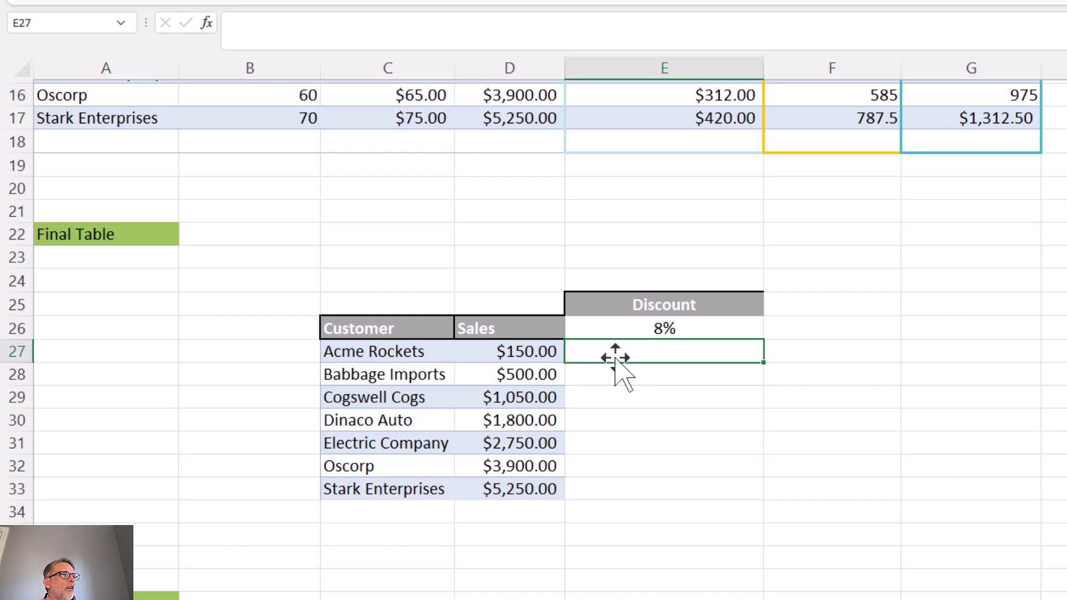
text(=)
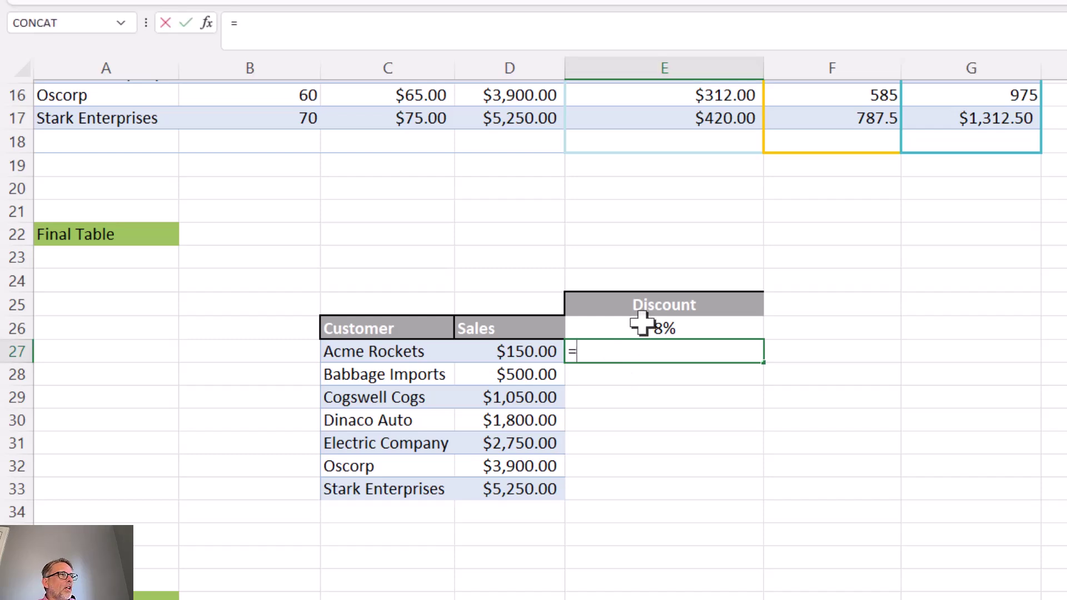
click(637, 327)
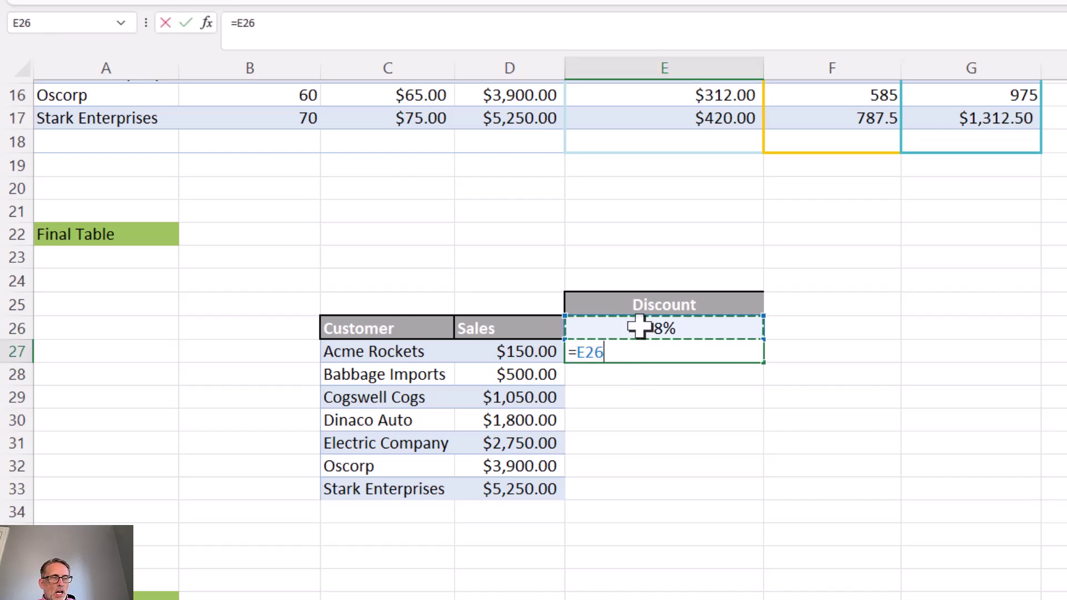
text(*)
click(520, 353)
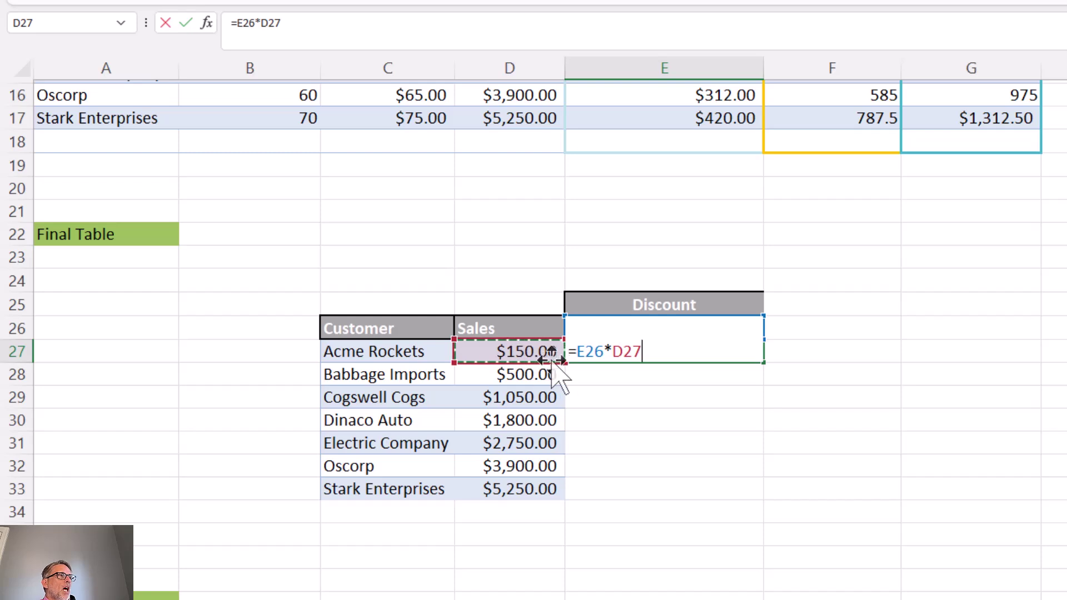
click(578, 353)
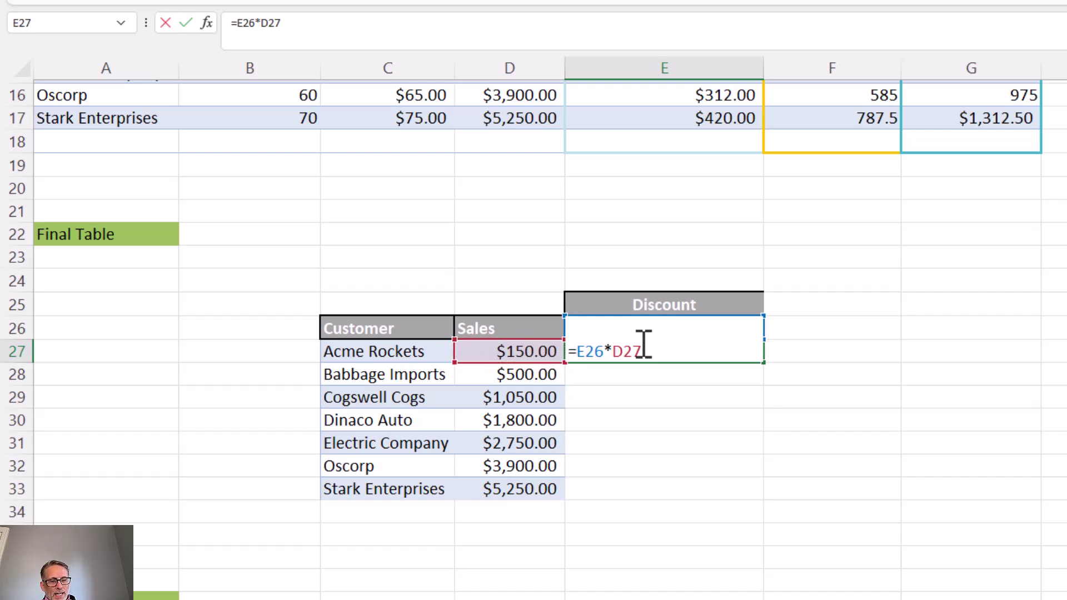
text($E$)
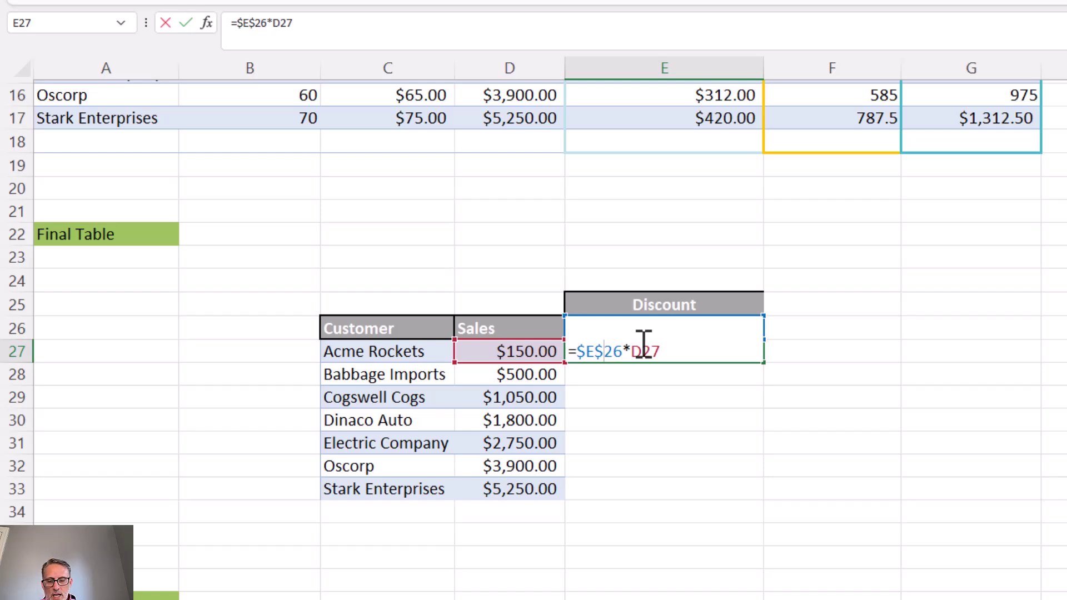
key(Return)
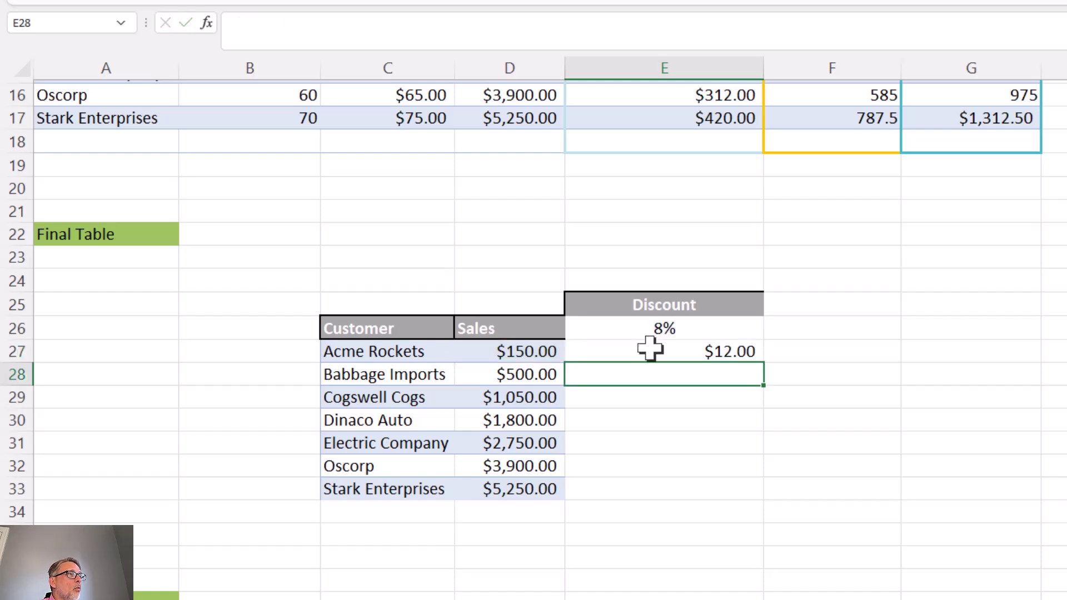
Copy the discount formula with the locked rate from E27 to E28:E33.
click(651, 351)
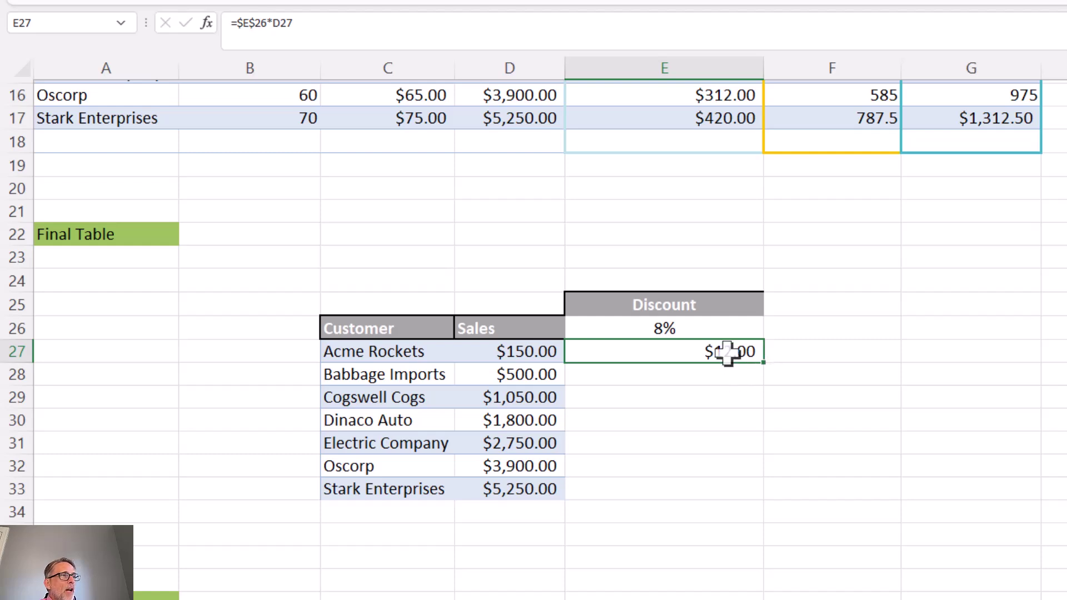
key(ctrl+c)
drag(724, 374, 716, 484)
key(ctrl+v)
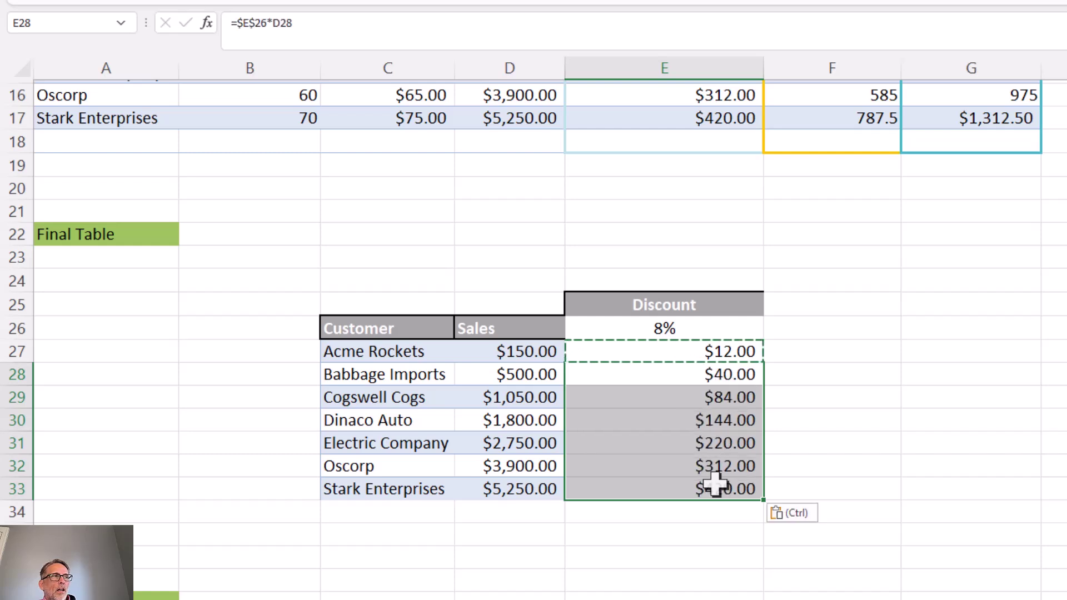
Compare the absolute and relative references in the discount formulas of E27, E28 and E31.
click(669, 352)
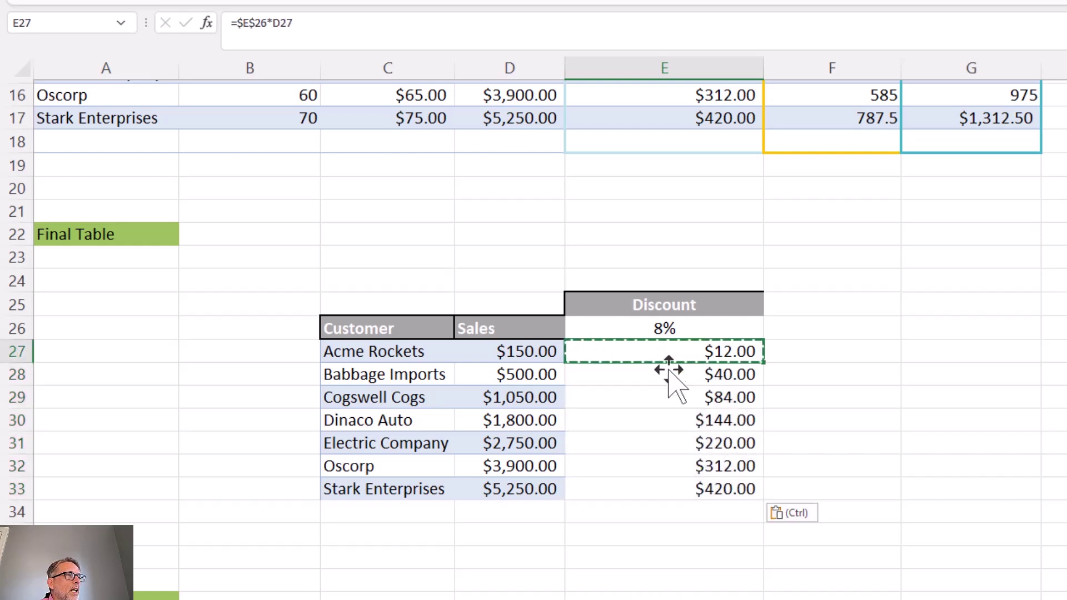
click(674, 377)
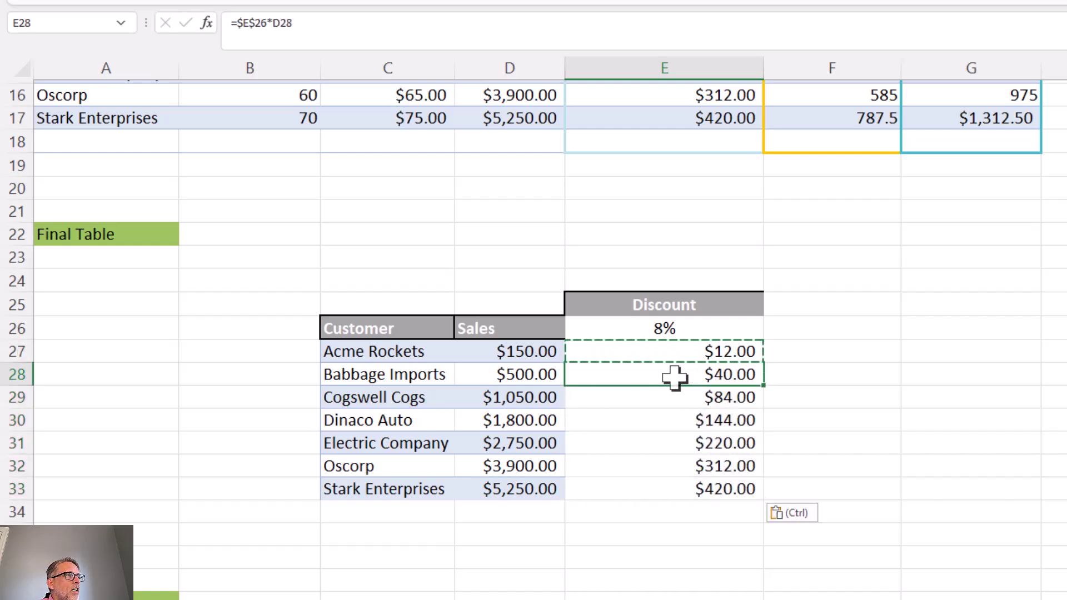
double_click(679, 378)
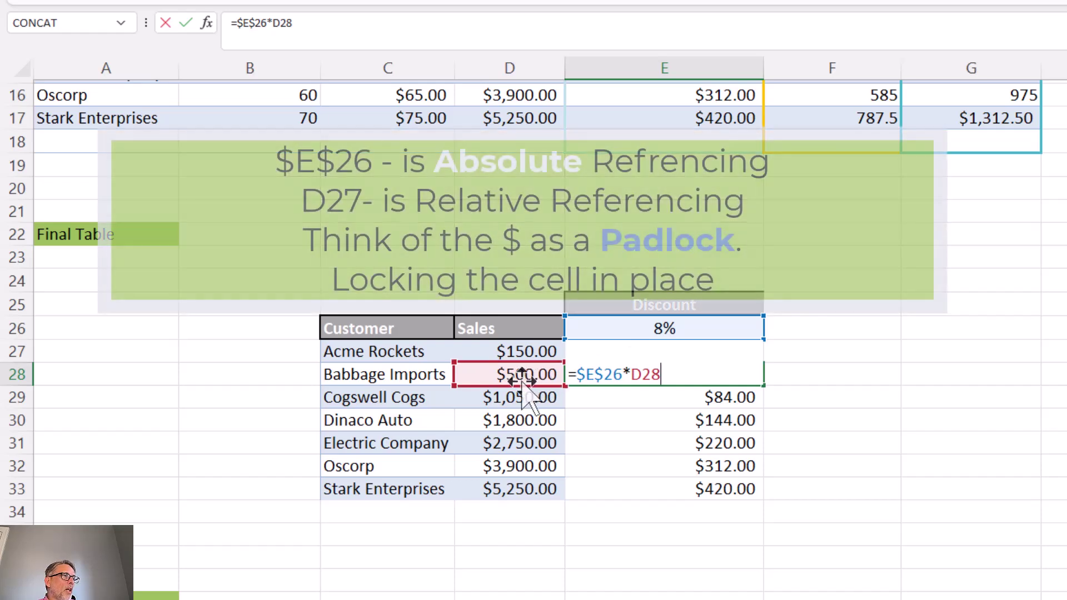
key(Return)
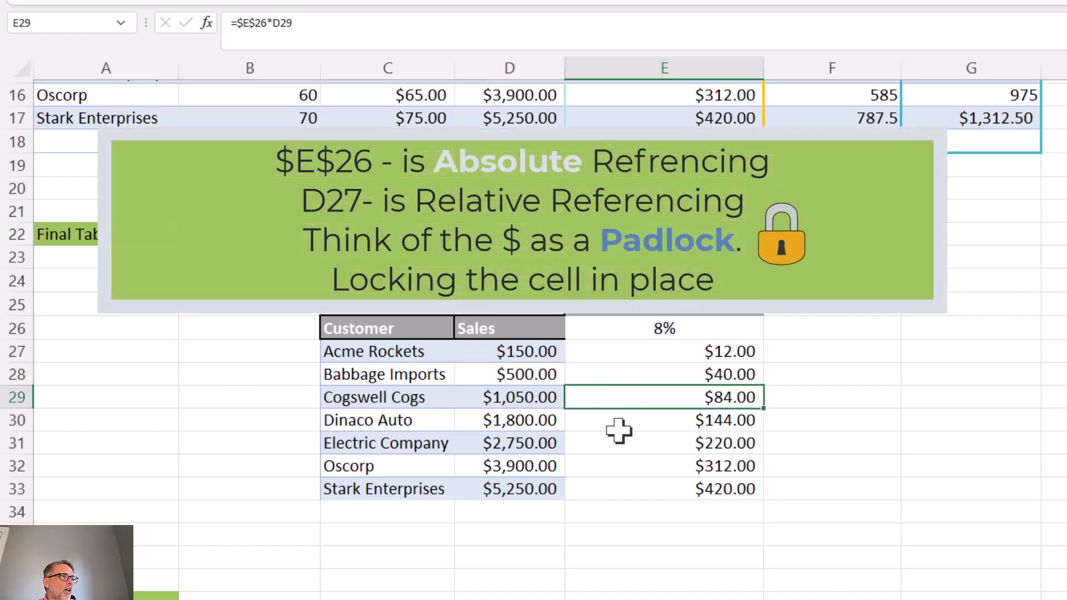
double_click(625, 443)
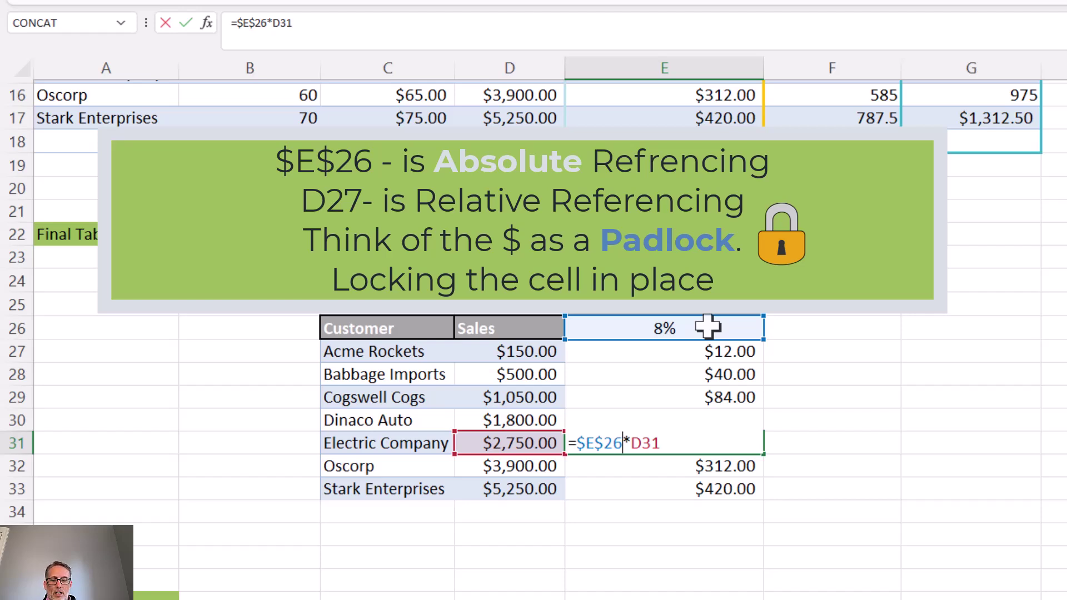
key(Return)
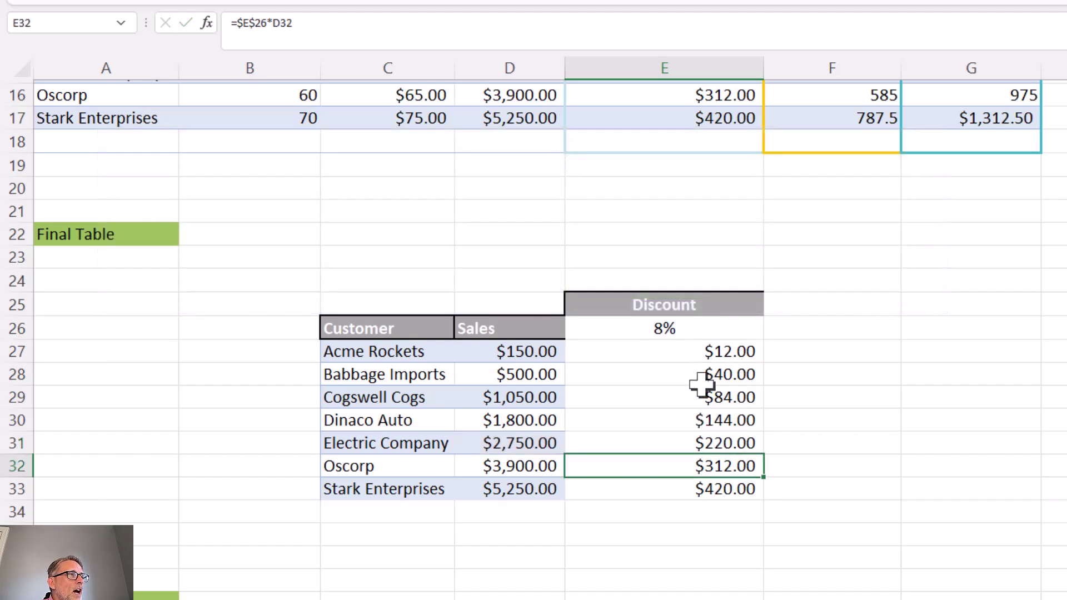
Build the Silver discount formula =D45*E43 for Acme Rockets in E45 of the Customer Purchase Data with Discounts table.
scroll(700, 392, down, 6)
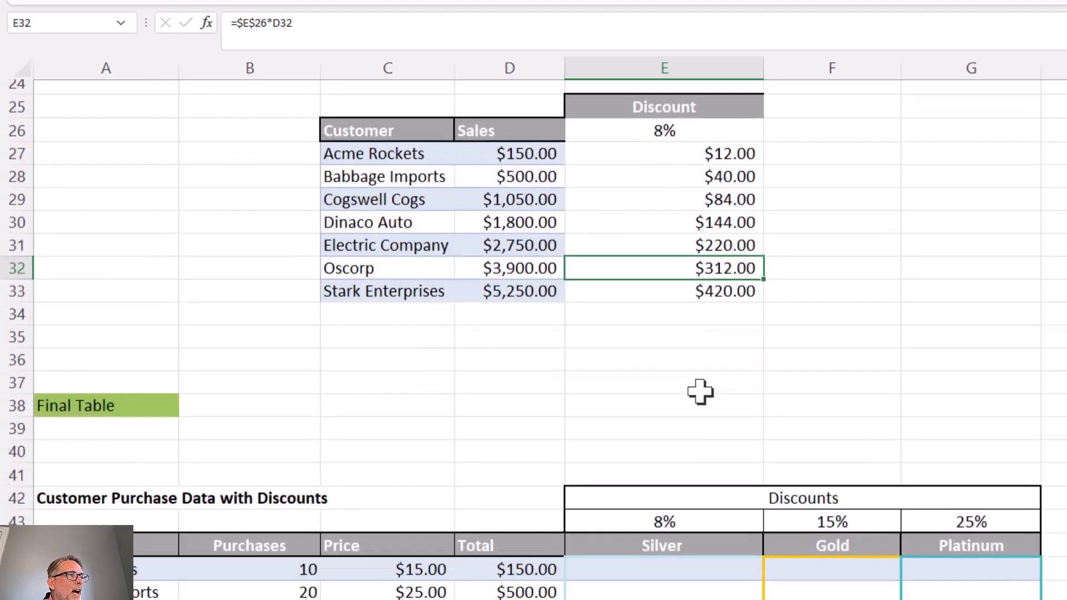
scroll(700, 393, down, 1)
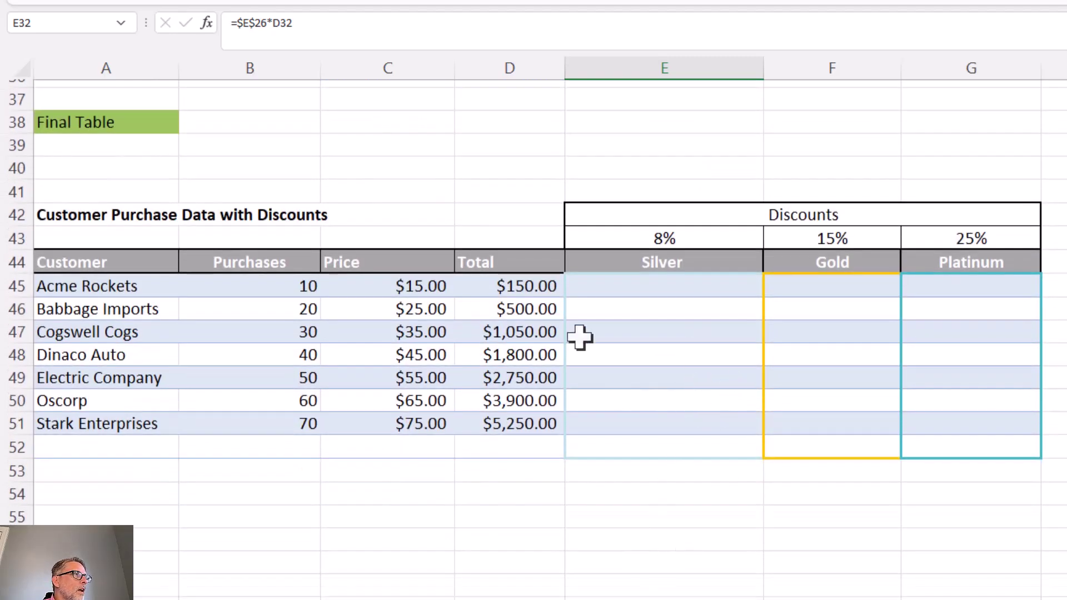
click(645, 287)
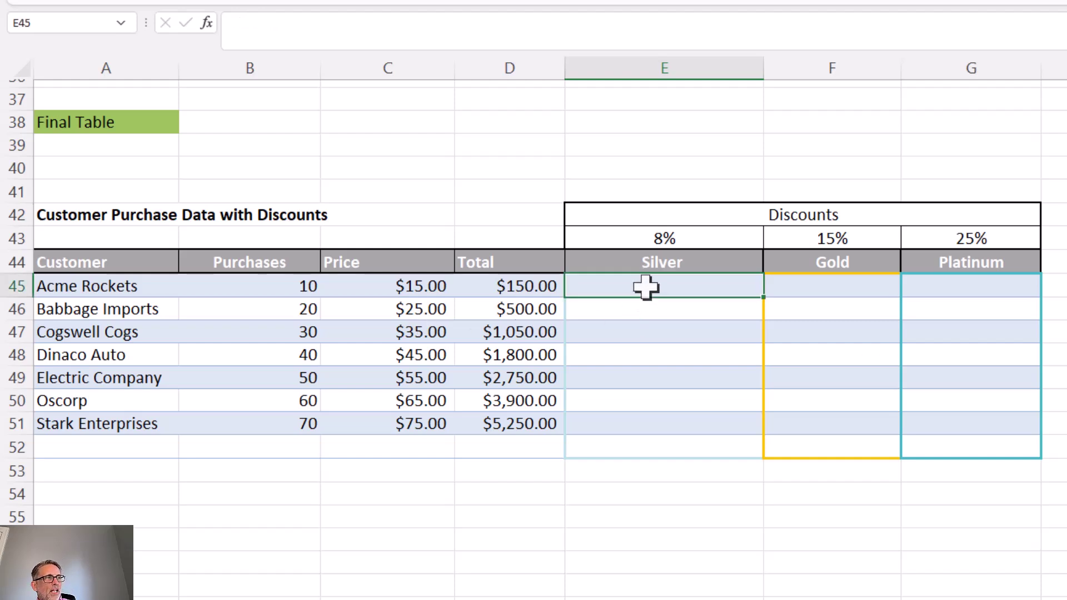
text(=)
click(528, 286)
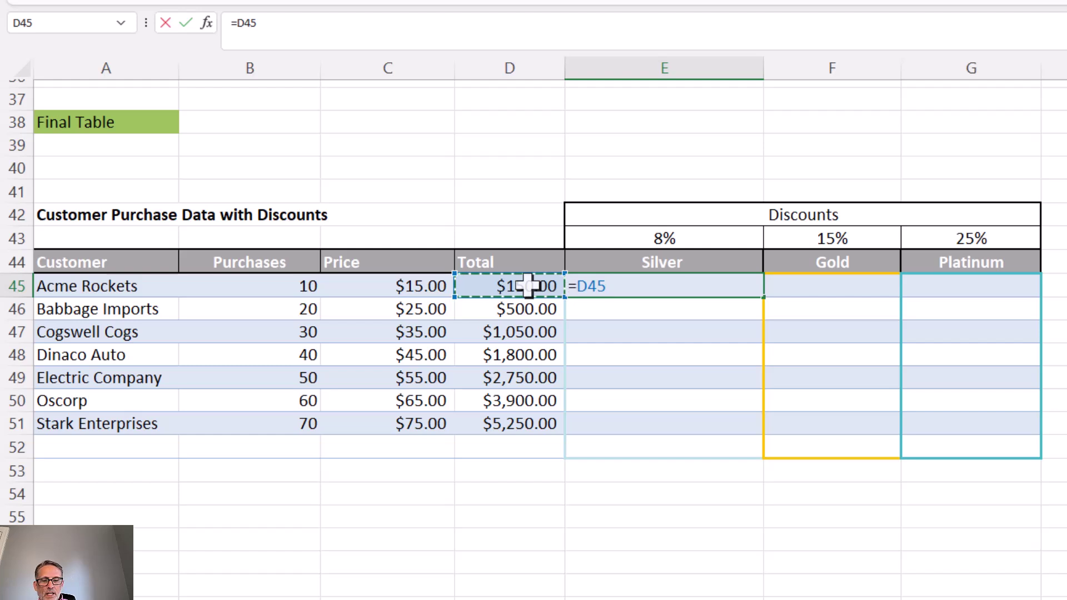
text(*)
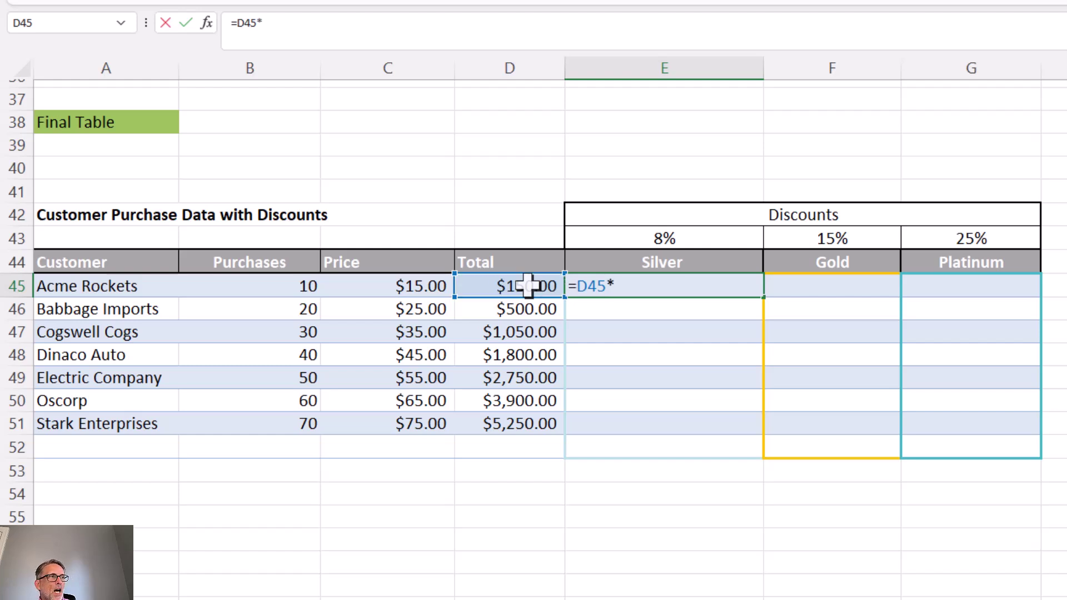
click(640, 238)
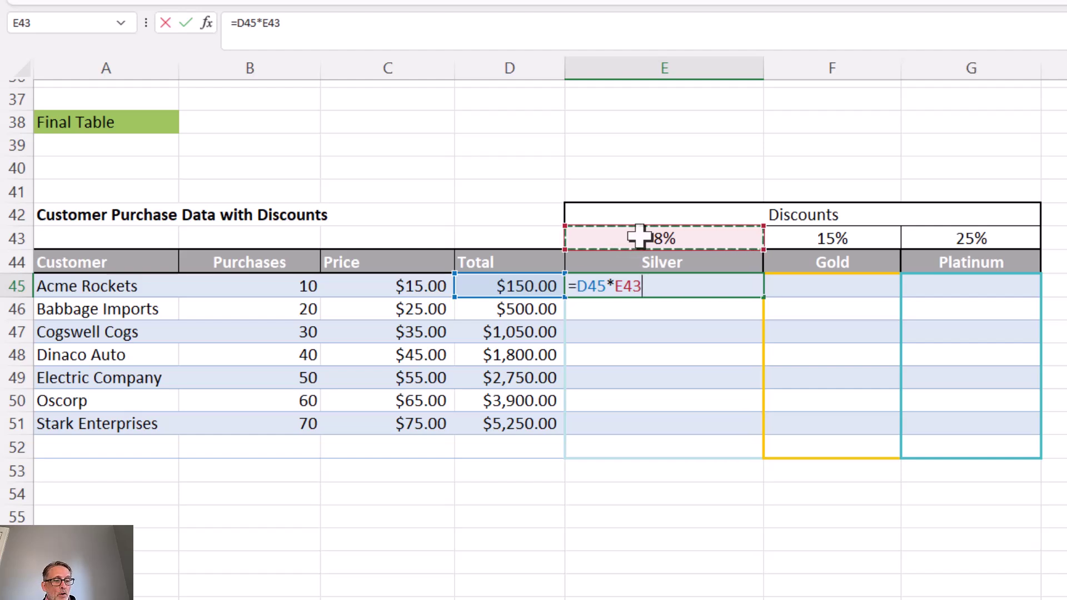
Cycle the E43 reference through its absolute and relative forms and commit the formula as =D45*$E$43.
key(F4)
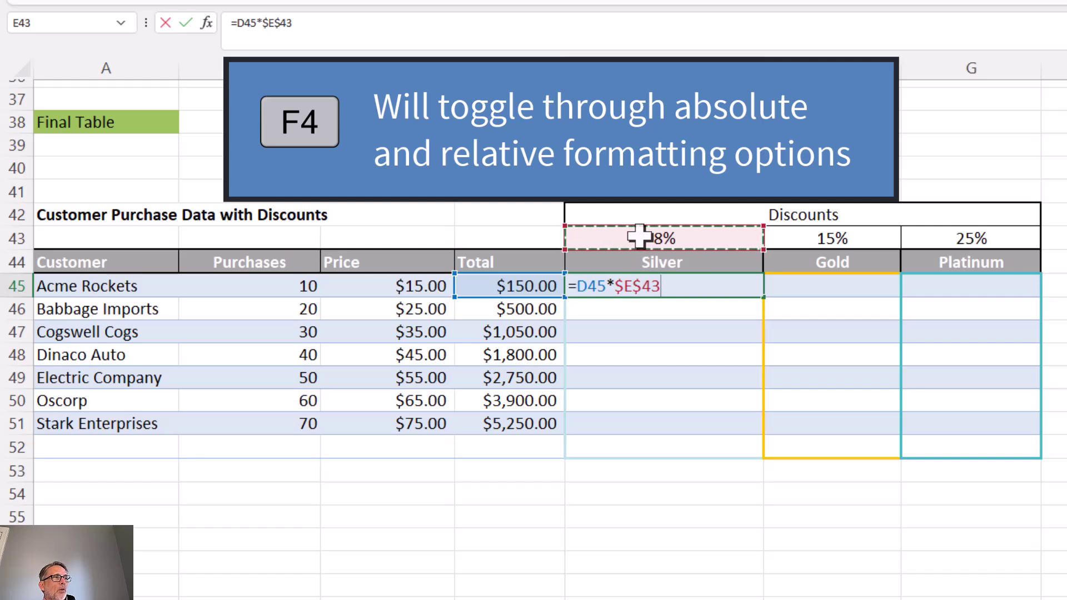
key(F4)
key(F4)
key(F4)
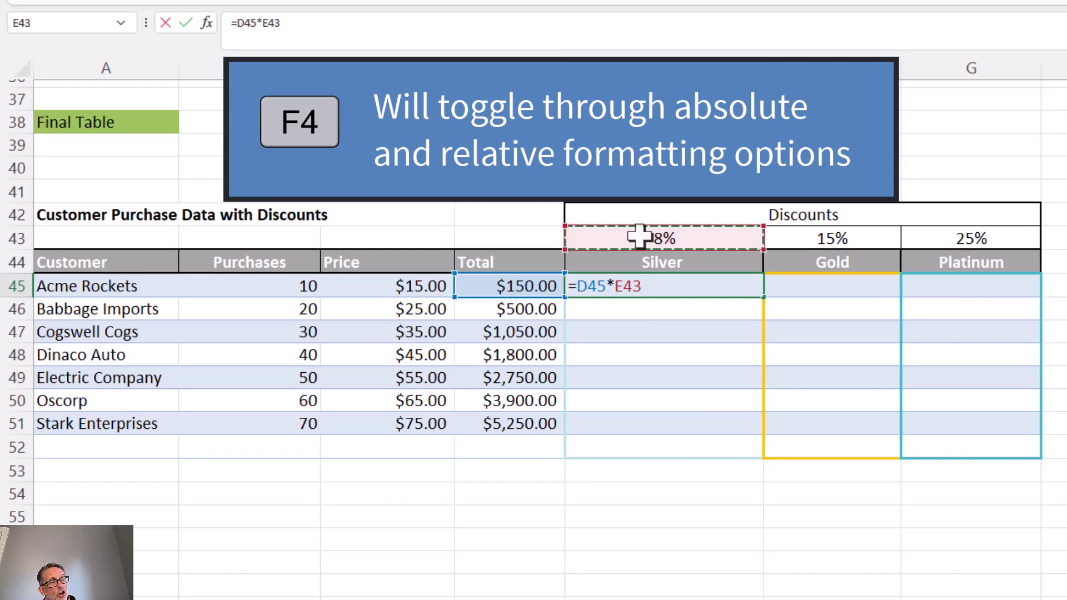
key(F4)
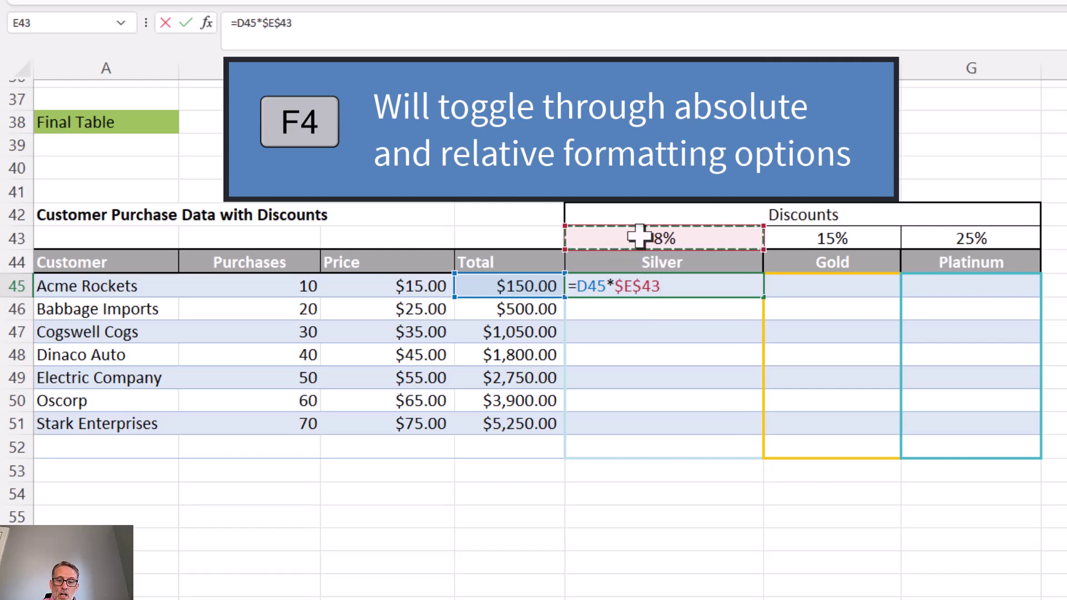
key(Return)
Copy the Silver discount formula from E45 to E46:E51 for the remaining customers.
click(676, 286)
key(ctrl+c)
drag(681, 306, 682, 419)
key(ctrl+v)
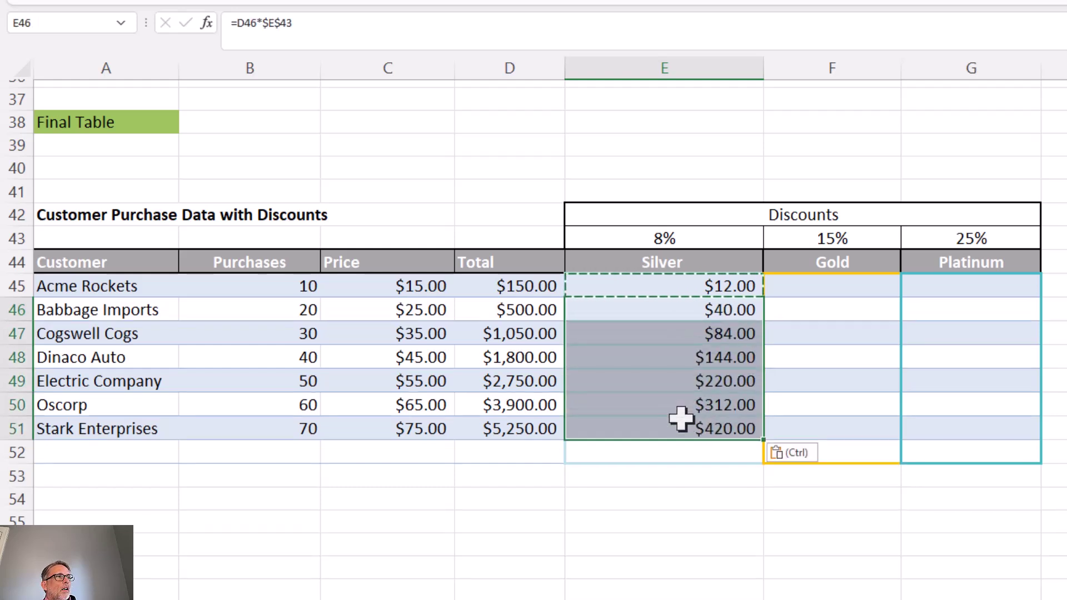
Check the references in Stark Enterprises' Silver discount formula and remove the copied formulas from E46:E51.
click(673, 430)
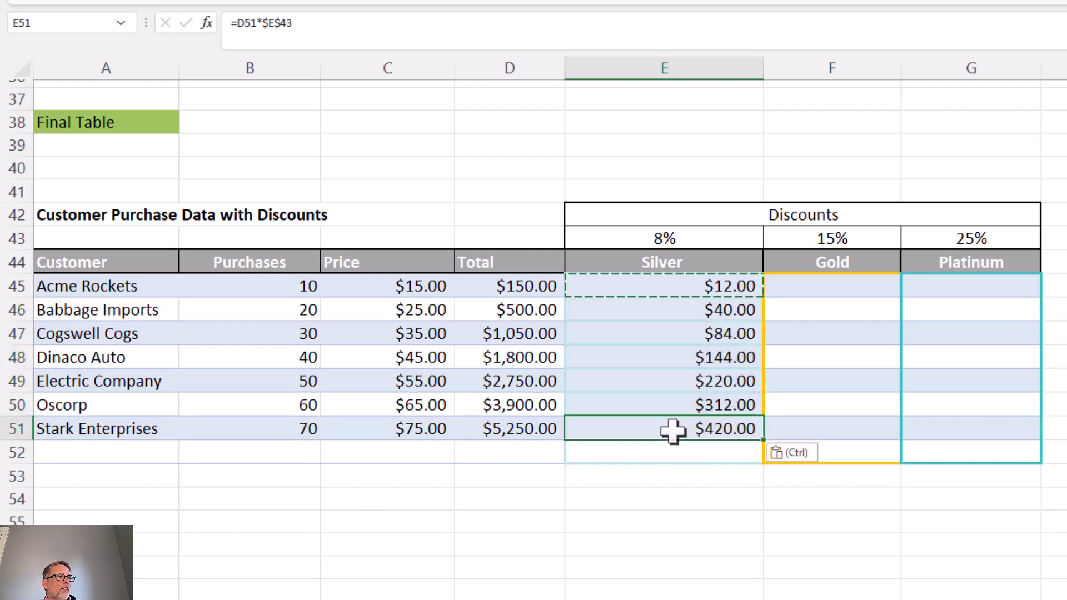
double_click(674, 430)
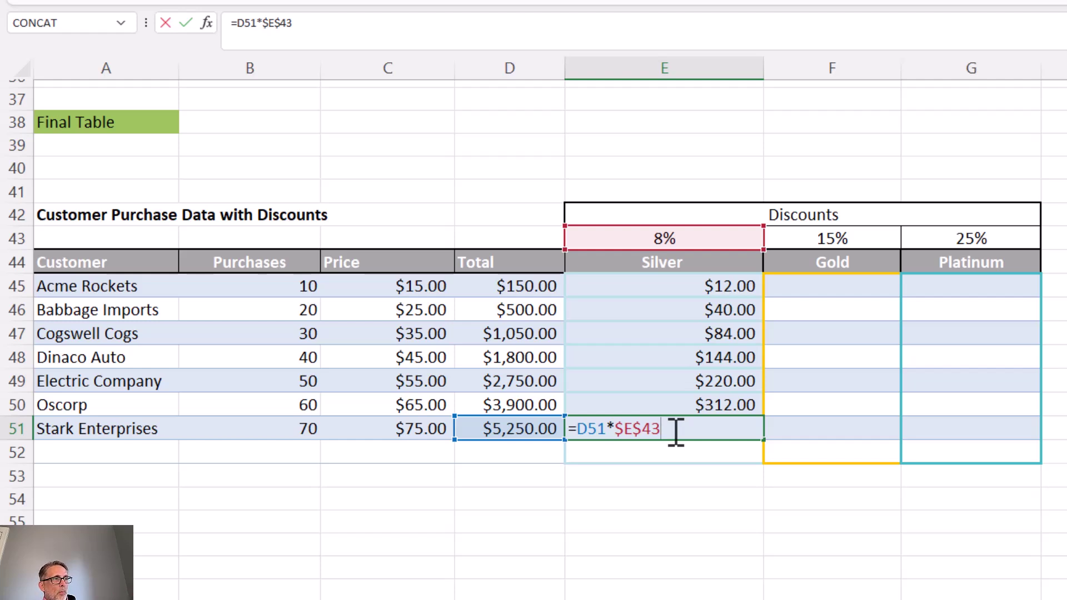
key(Escape)
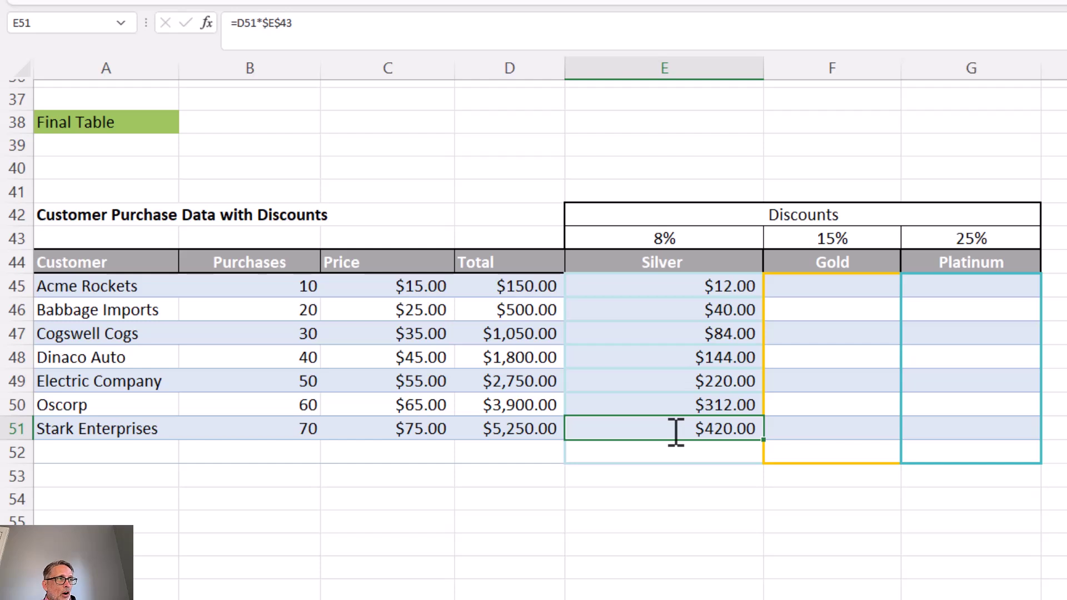
drag(676, 432, 674, 292)
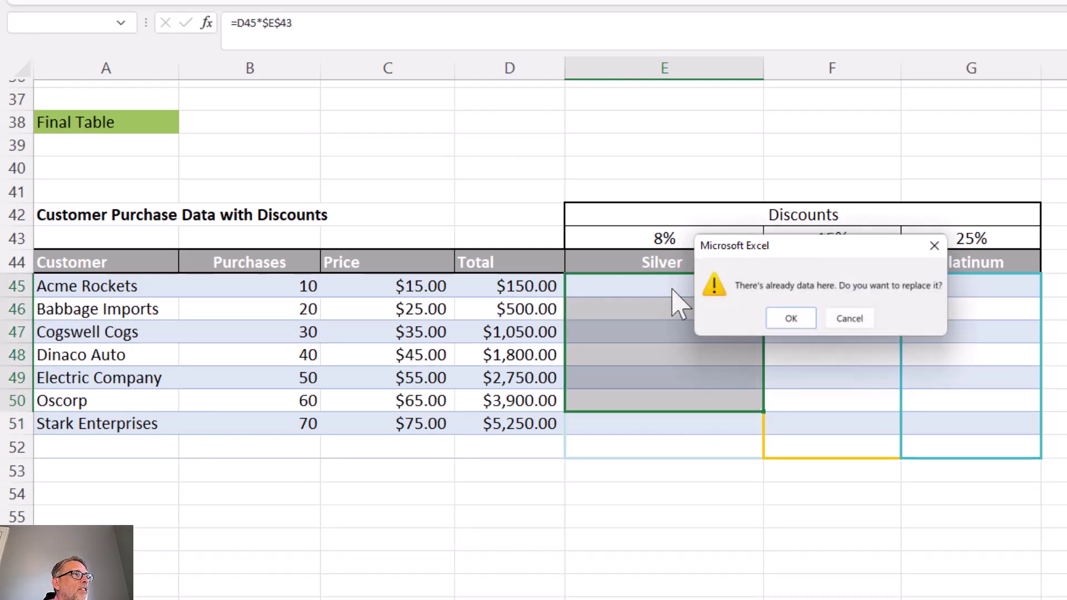
click(838, 323)
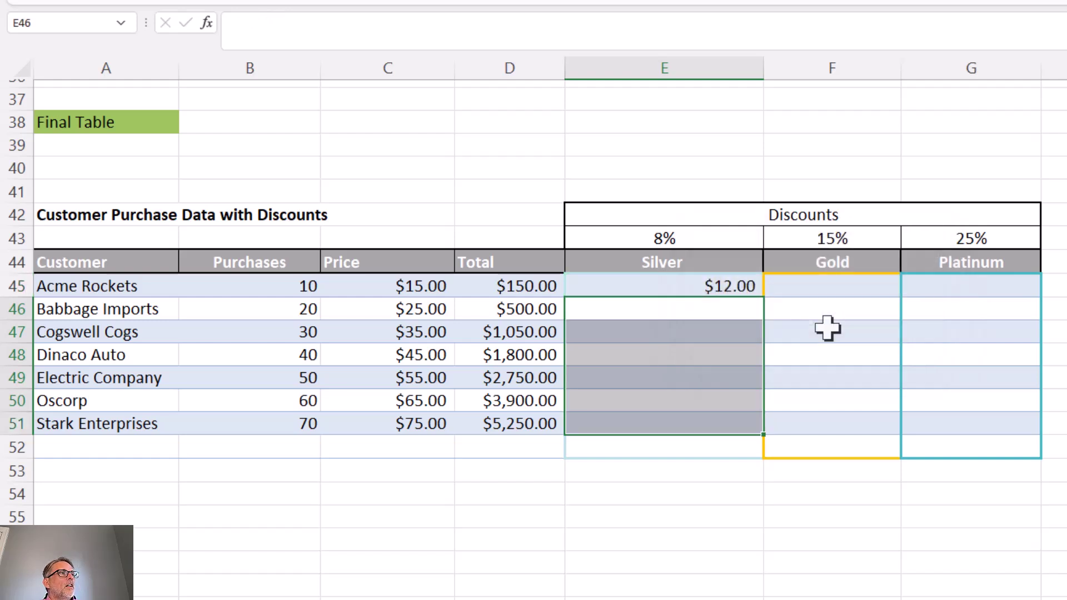
Copy Acme Rockets' Silver discount formula from E45 and apply it to E45:E51 using Paste Special.
click(735, 283)
right_click(735, 287)
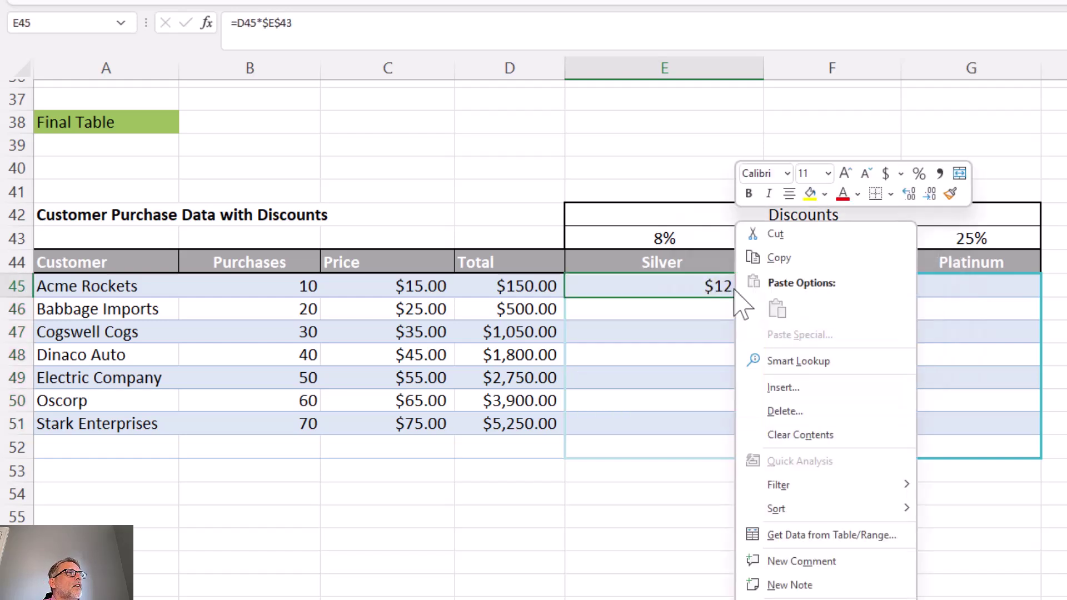
click(805, 261)
drag(728, 309, 753, 417)
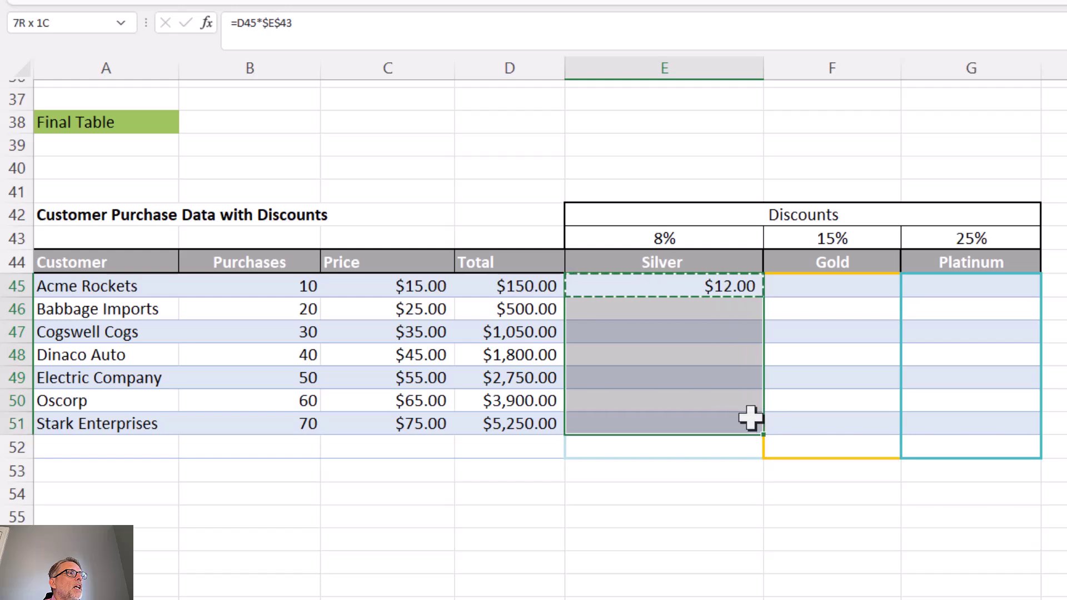
right_click(739, 402)
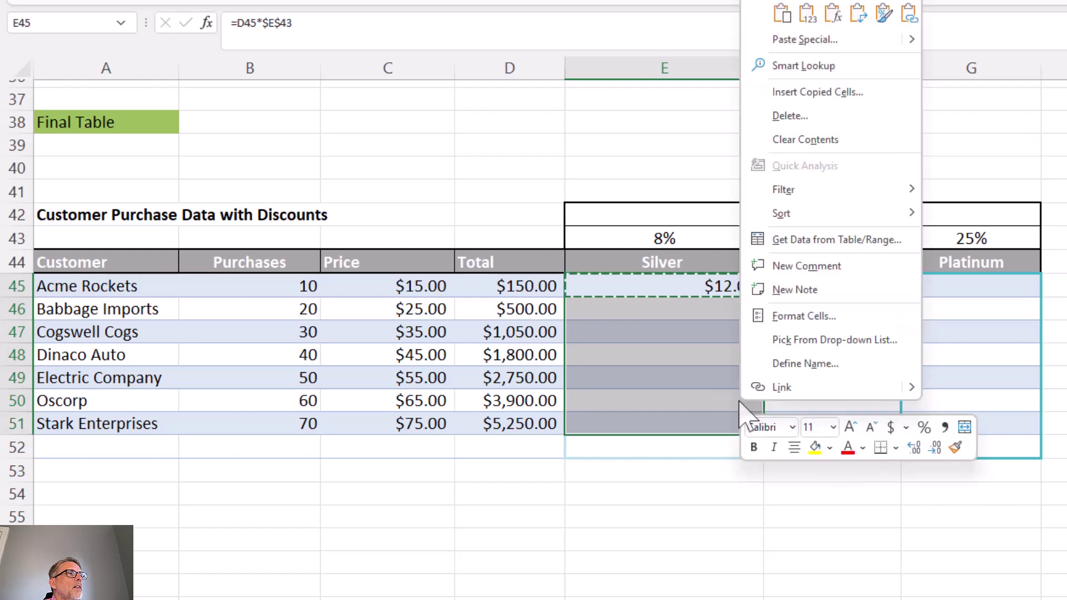
click(792, 39)
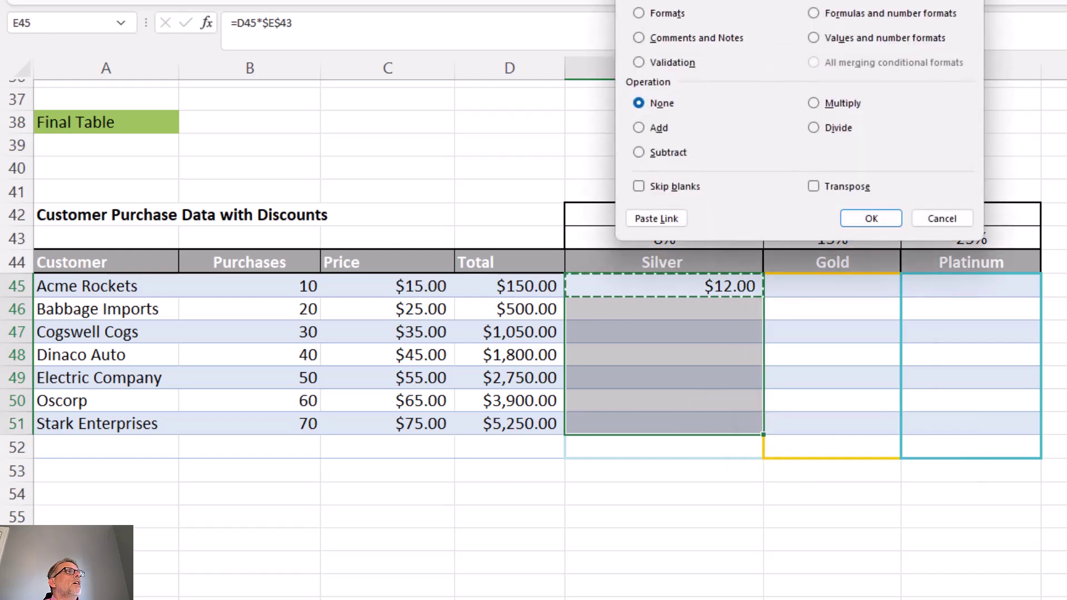
click(679, 16)
click(871, 219)
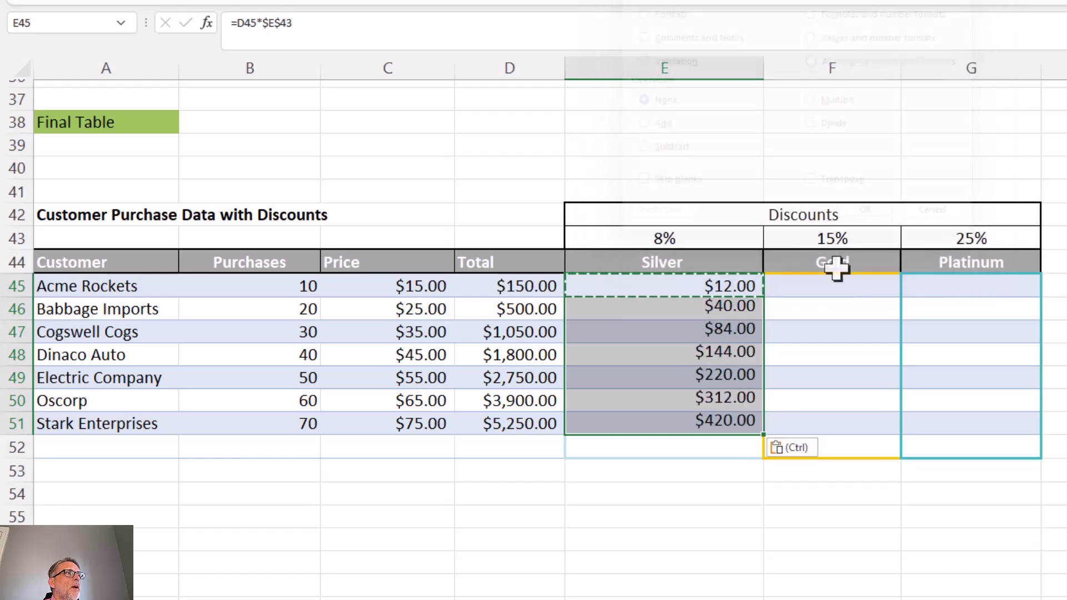
Try a Silver discount rate of 5% in E43, and undo the change.
click(720, 358)
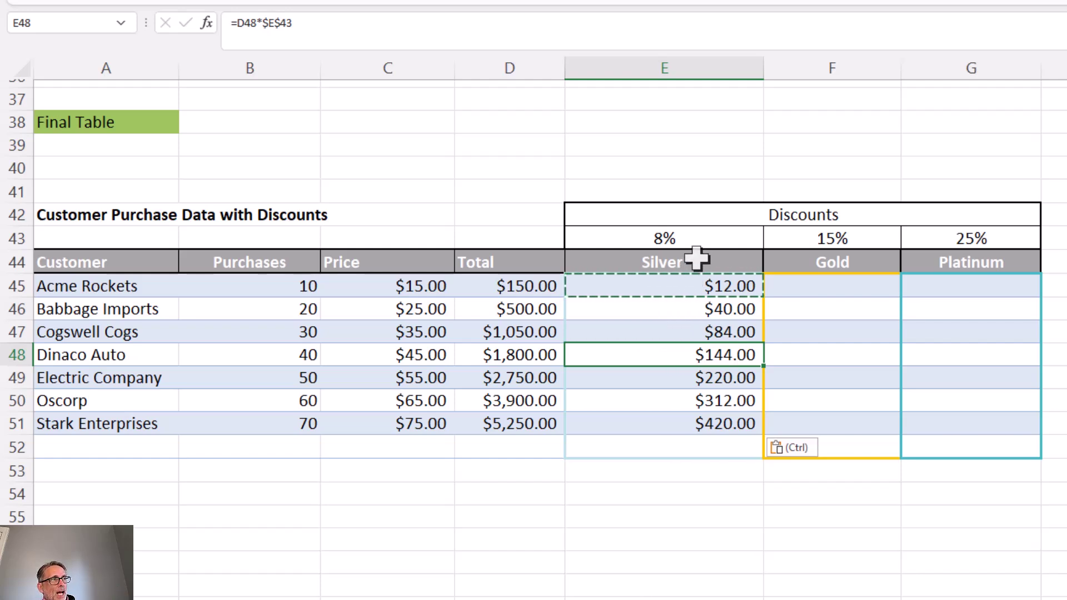
click(688, 239)
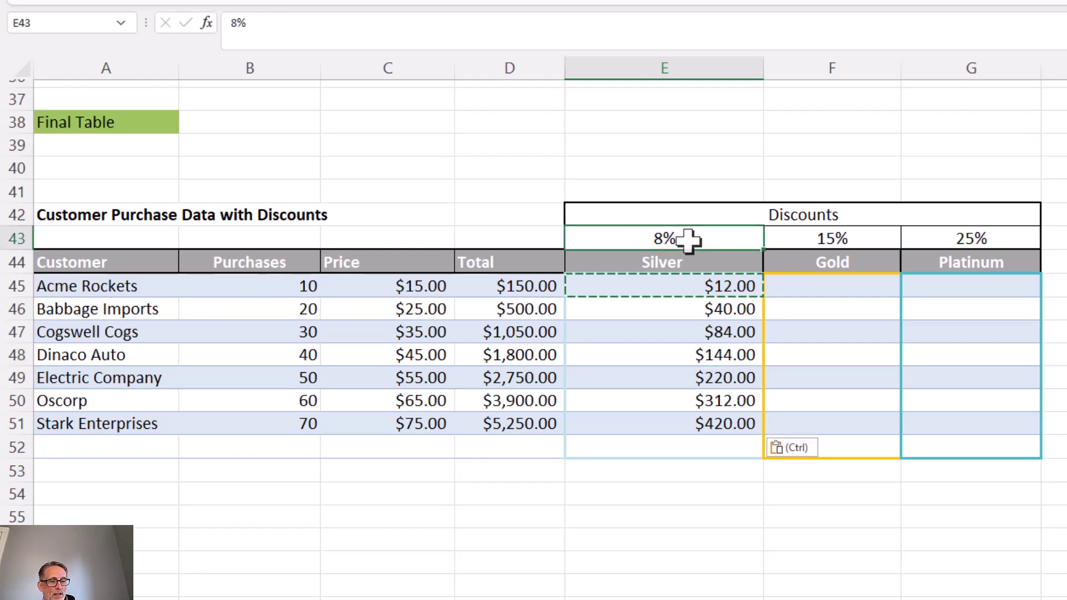
text(5)
key(Return)
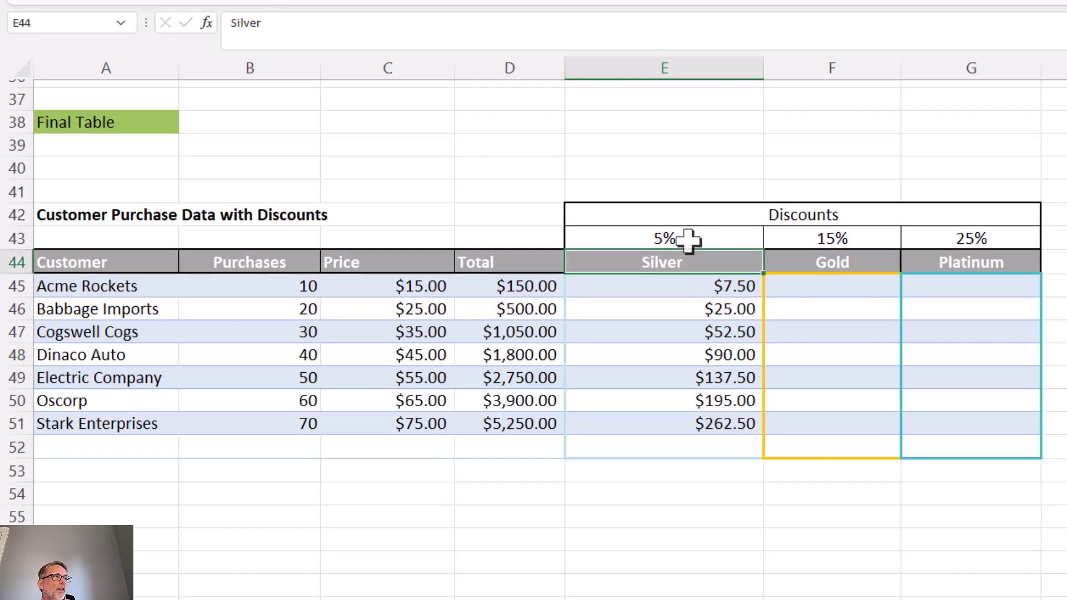
key(ctrl+z)
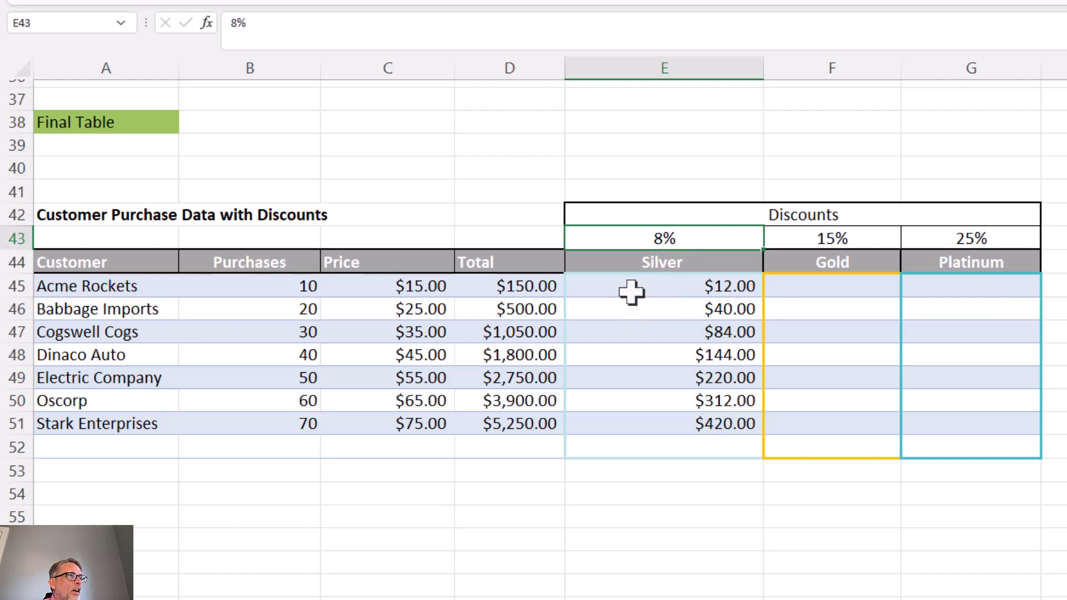
Copy the Silver discount formulas from E45:E51 and paste only the formulas into the Gold column starting at F45.
drag(632, 285, 630, 424)
key(ctrl+c)
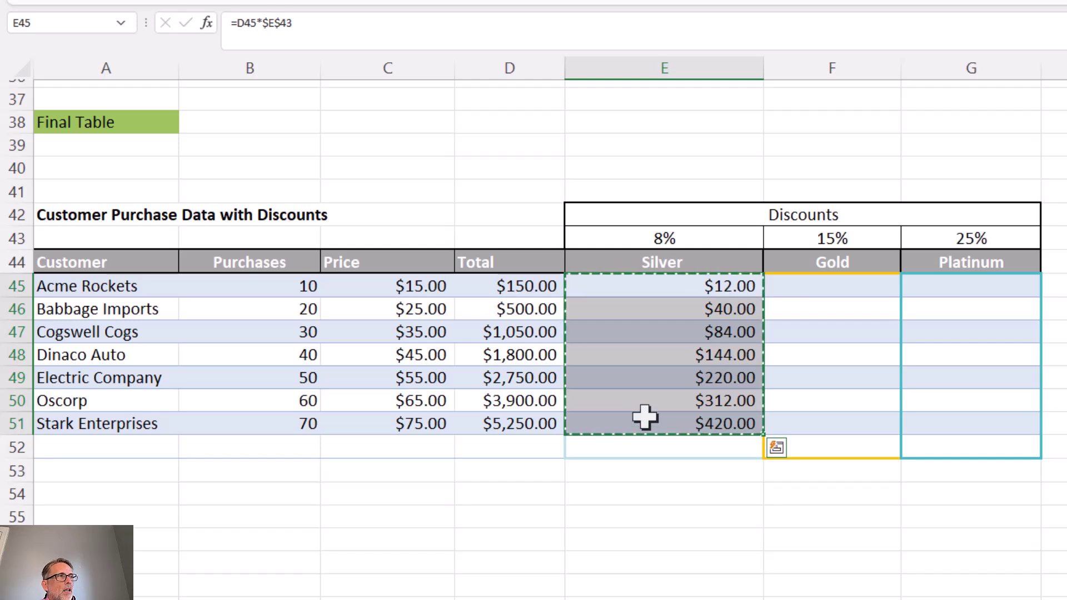
click(817, 286)
right_click(817, 286)
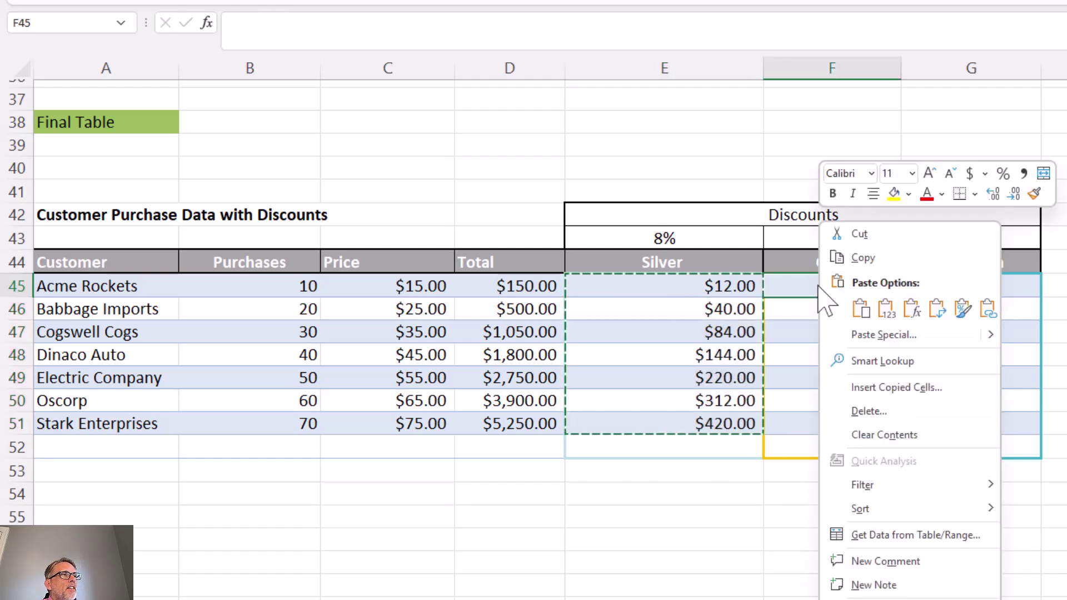
click(912, 309)
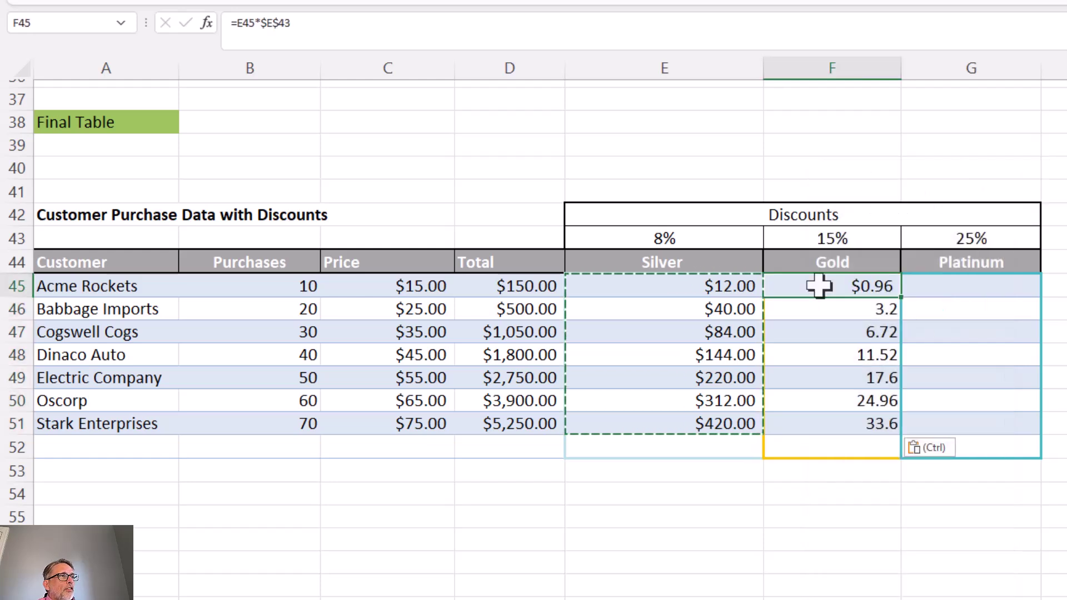
Check the references in Acme Rockets' Gold discount formula and clear the copied formulas from F45:F51 and E46:E51.
double_click(820, 285)
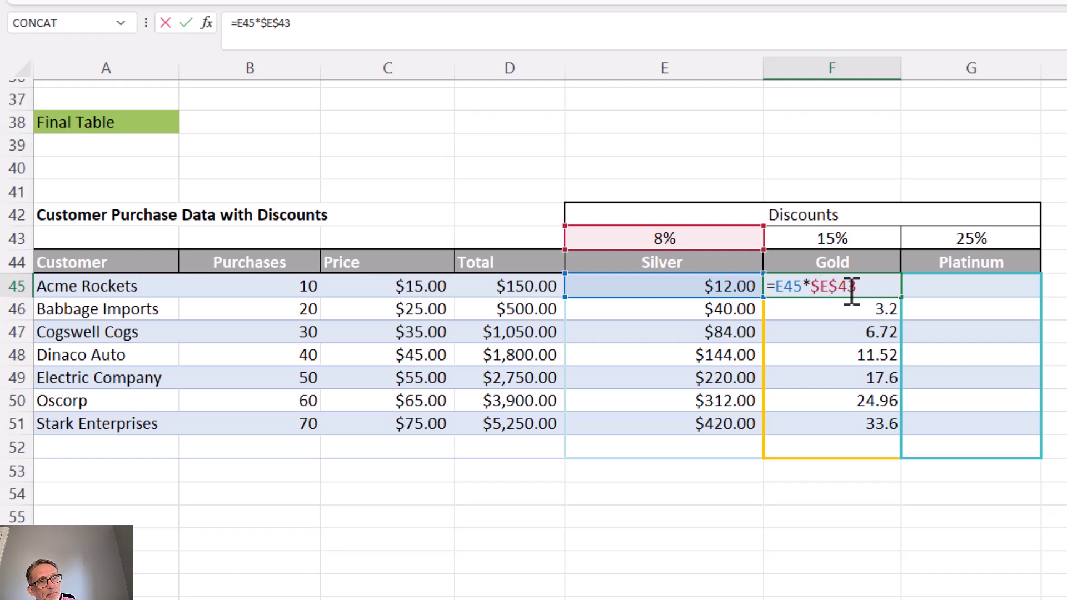
key(Return)
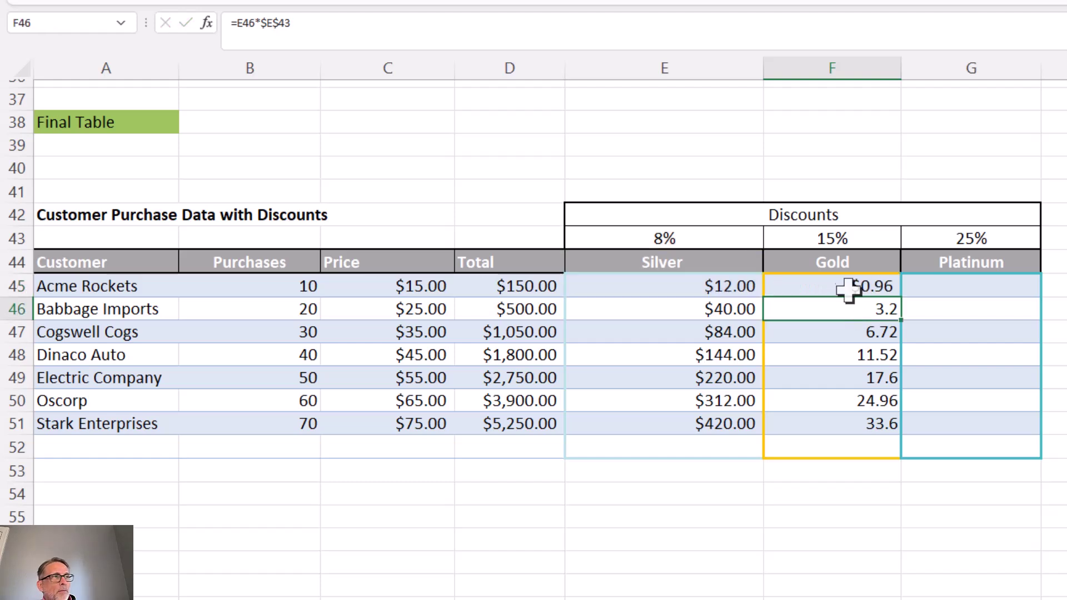
drag(848, 288, 842, 421)
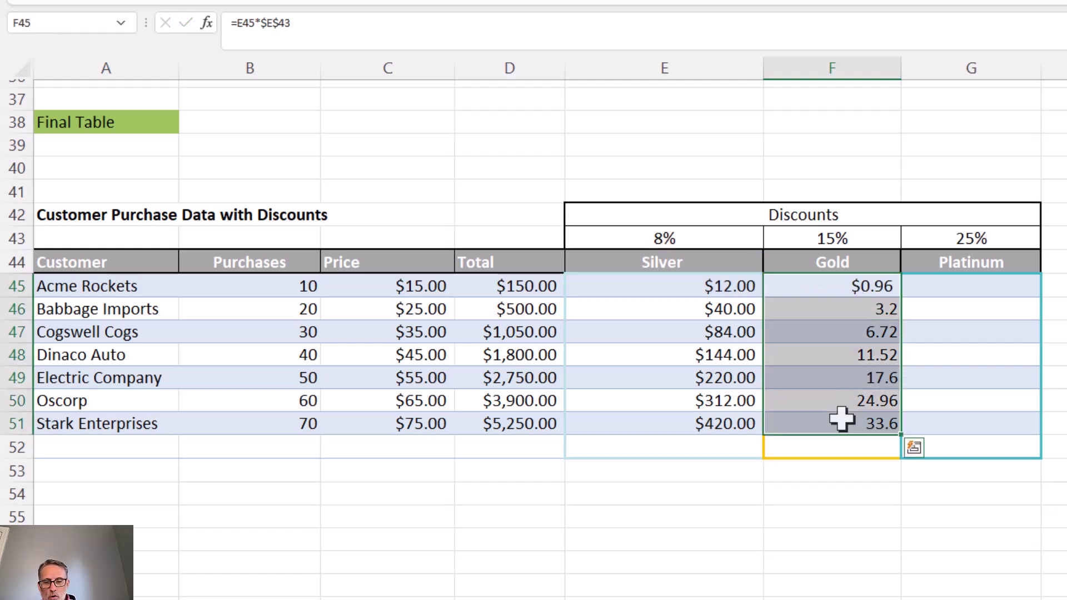
key(Delete)
drag(744, 309, 722, 420)
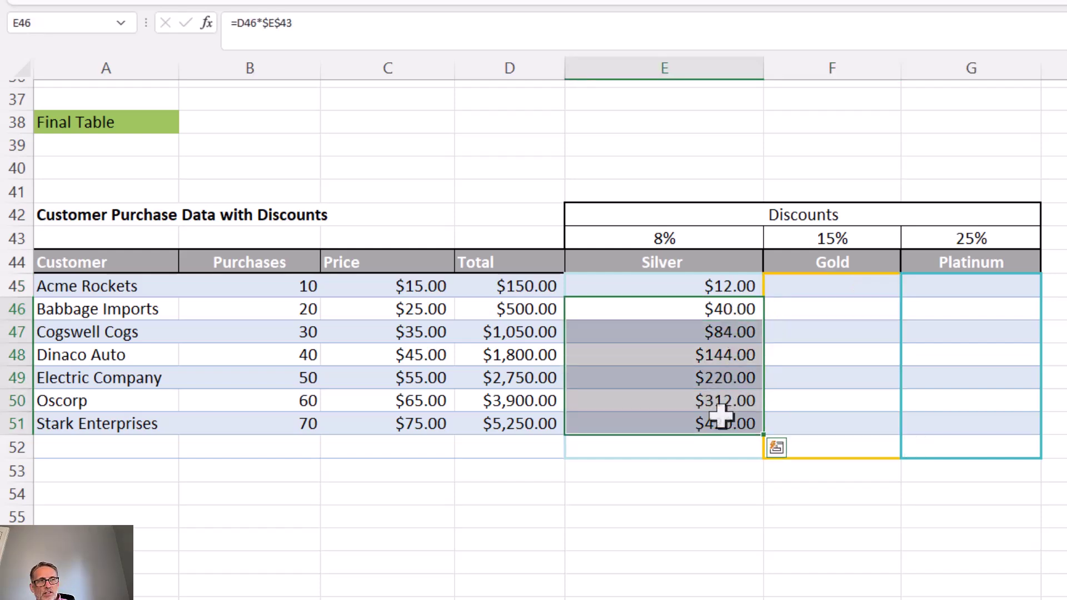
key(Delete)
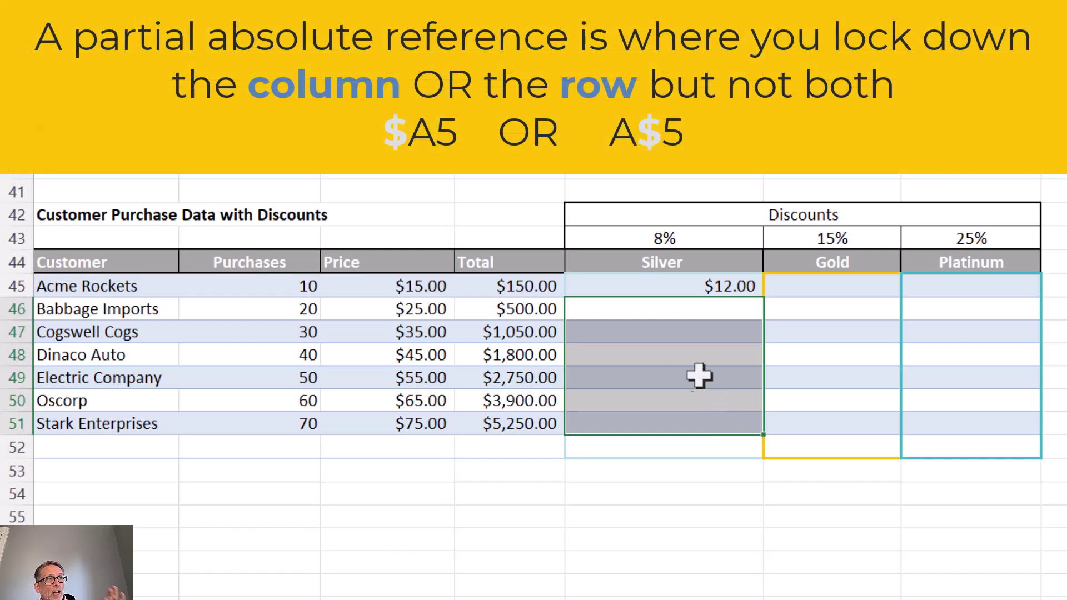
Open Acme Rockets' Silver discount formula in E45 for editing.
click(675, 288)
double_click(675, 288)
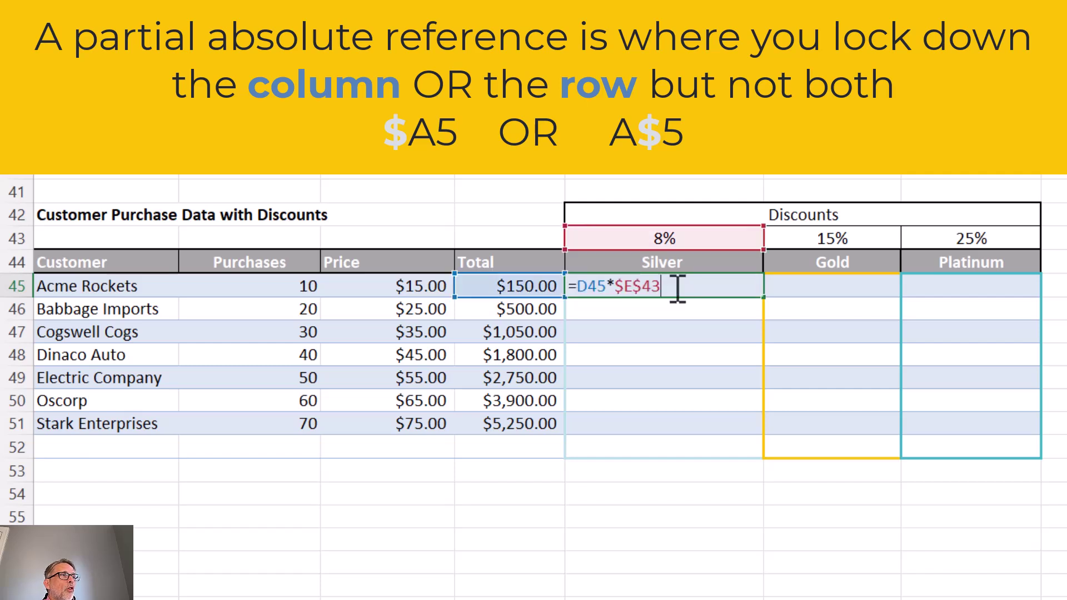